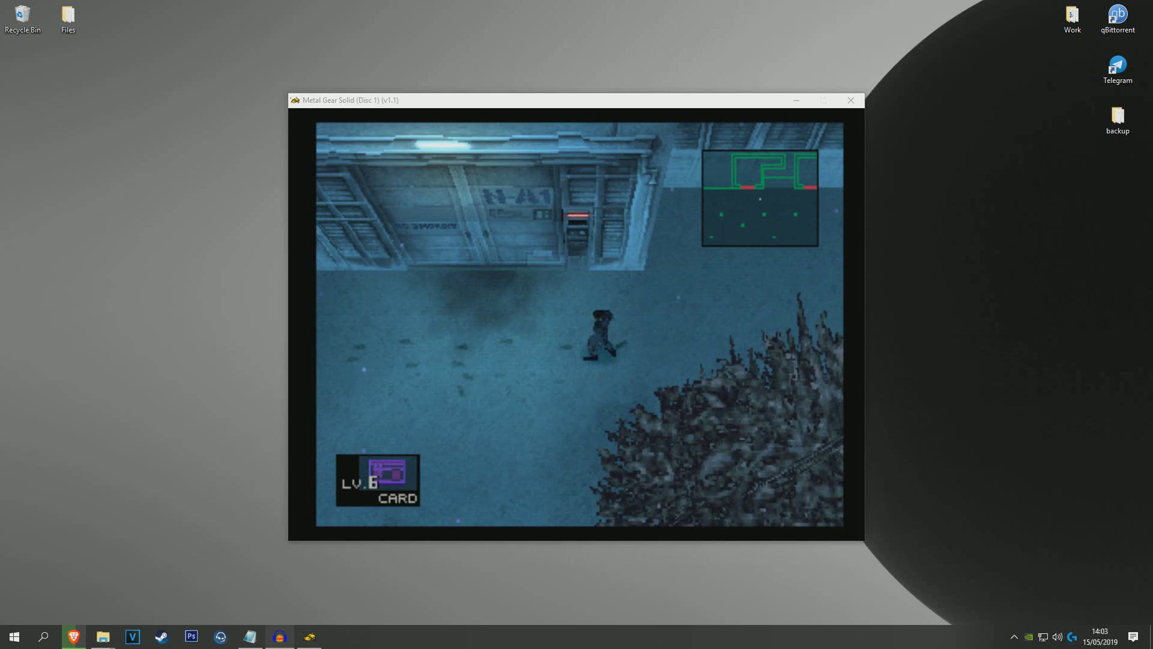
# Step: Call Mei Ling on codec frequency 140.96 from the stored frequency list
pyautogui.press('c')
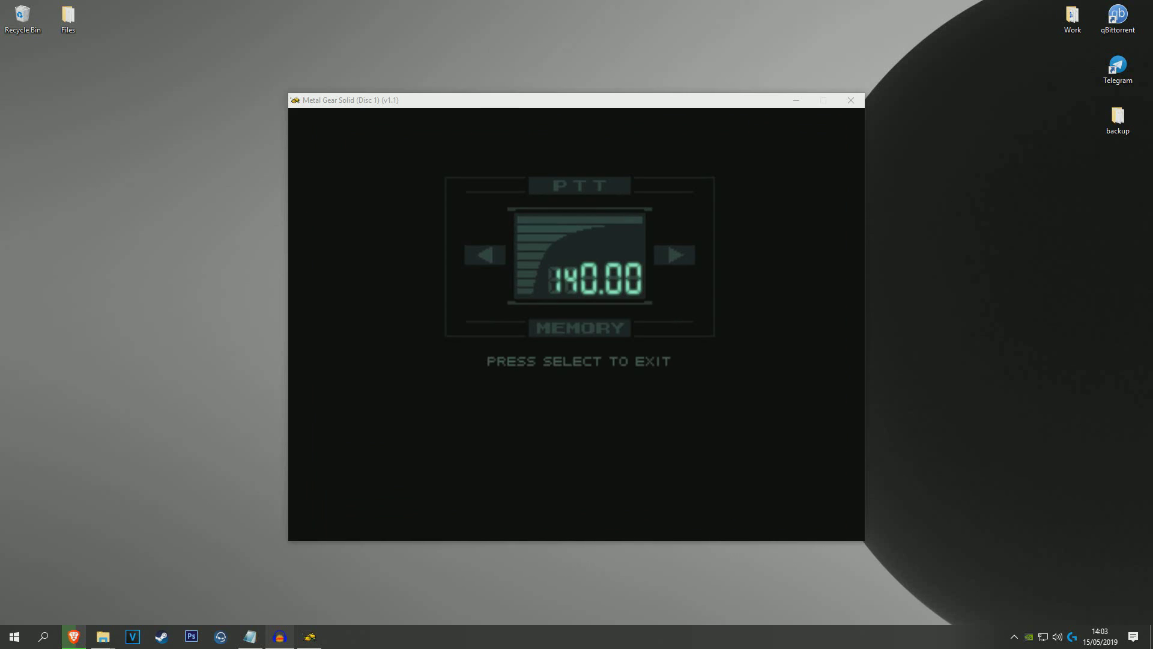
pyautogui.press('Down')
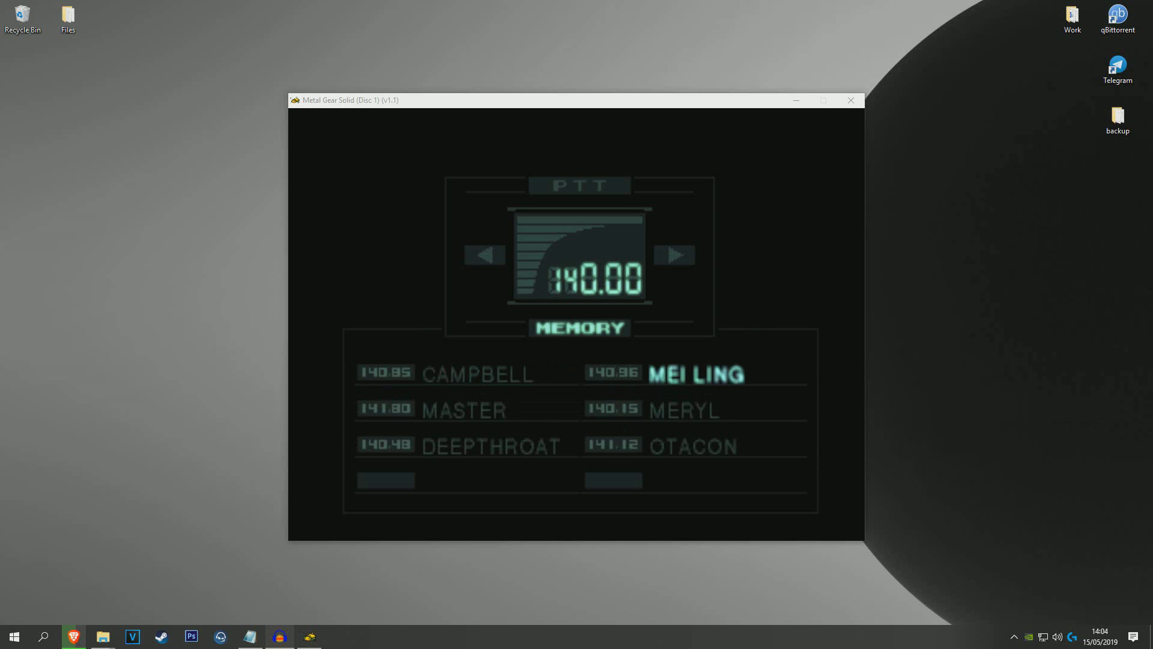
pyautogui.press('x')
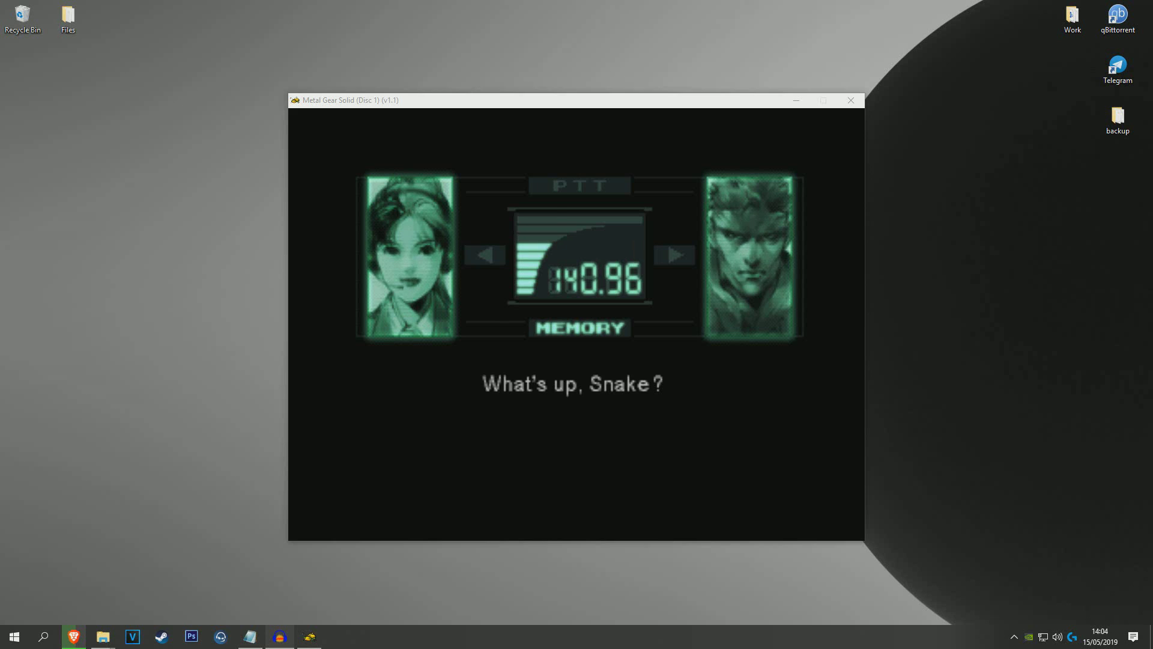
# Step: Save the game over the Snowfield slot on Memory Card 1, confirming the overwrite
pyautogui.press('x')
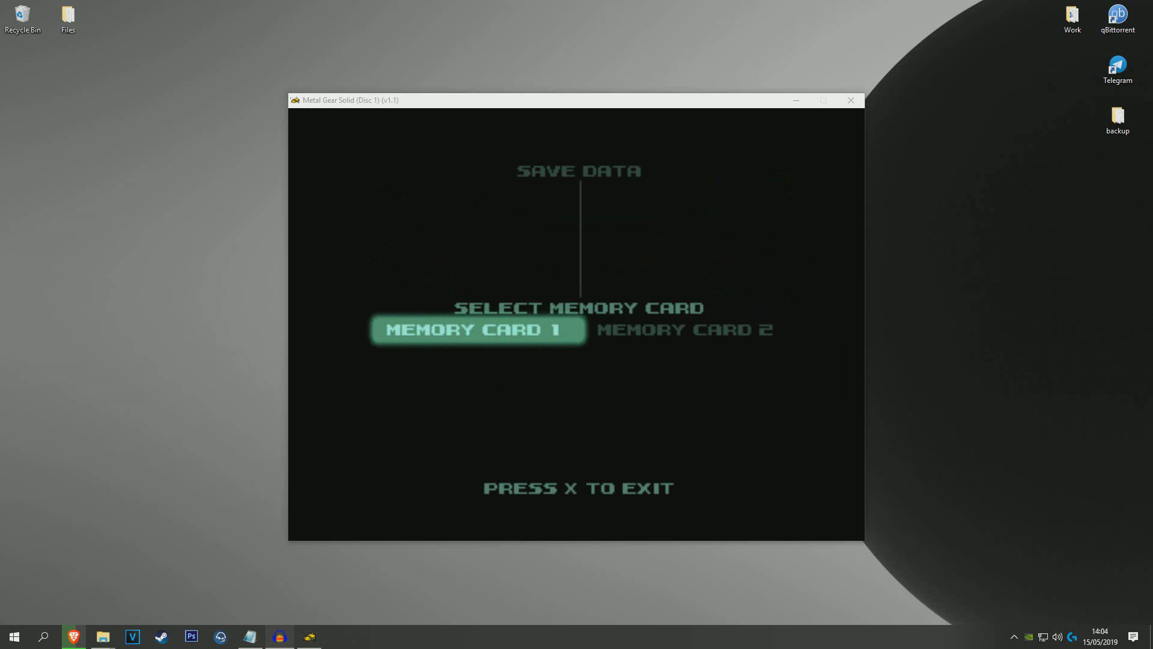
pyautogui.press('x')
pyautogui.press('Down')
pyautogui.press('Up')
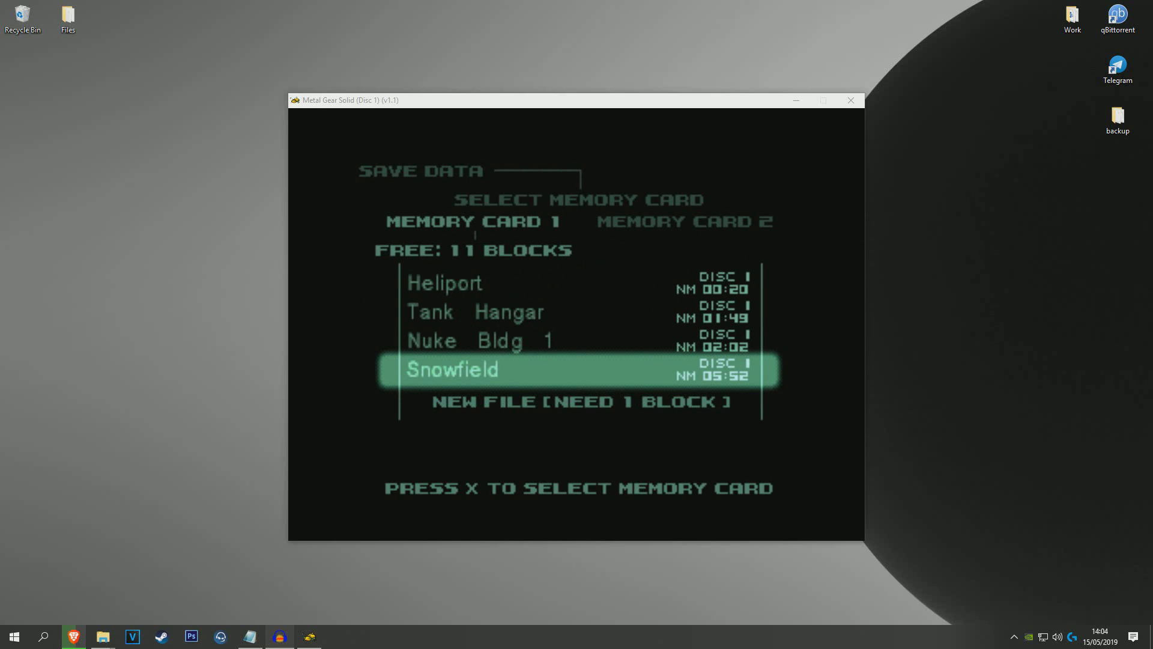
pyautogui.press('x')
pyautogui.press('Left')
pyautogui.press('x')
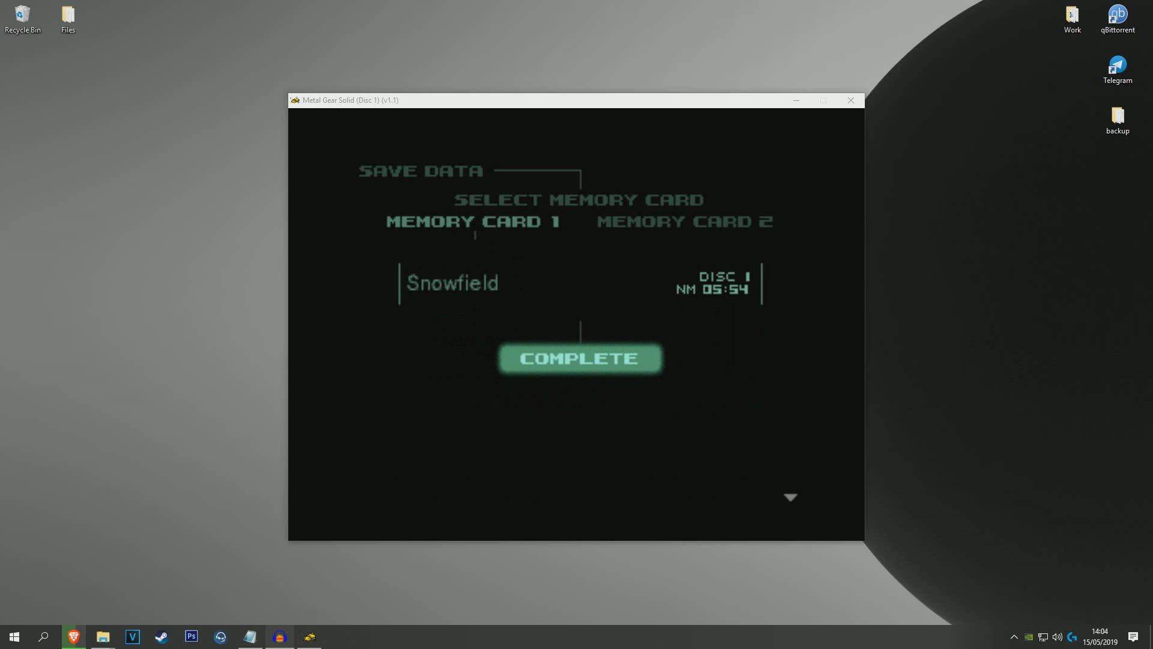
pyautogui.press('x')
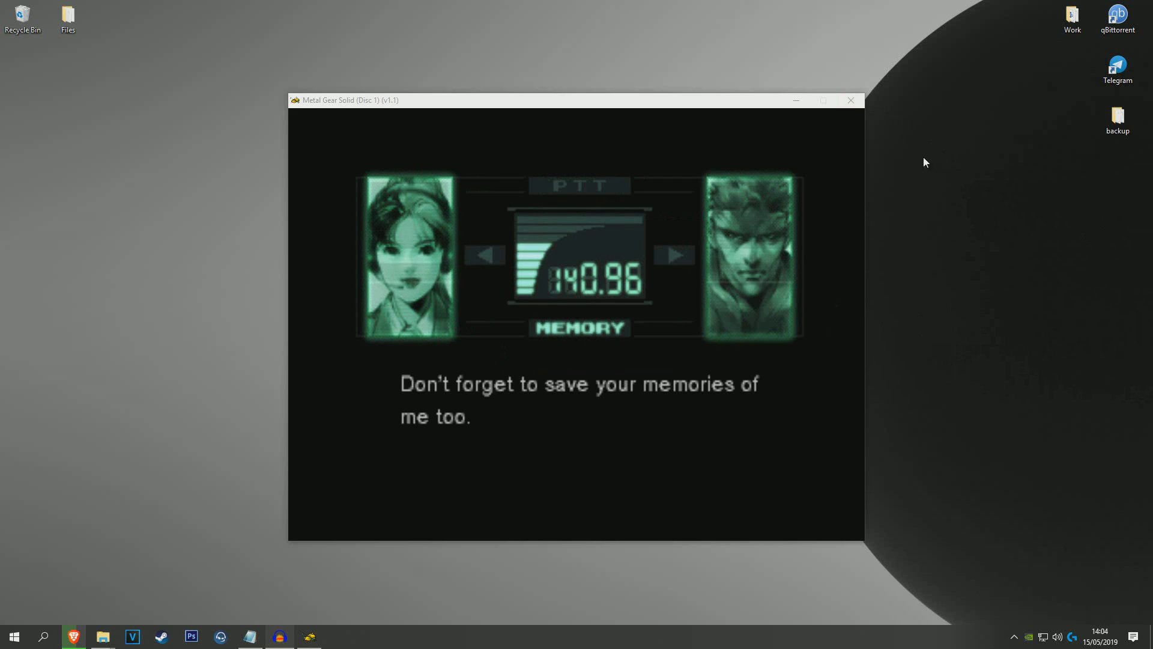
# Step: Close Mednafen and bring up the Metal Gear Solid (Disc 1) (v1.1) folder, selecting its four disc files
pyautogui.click(845, 99)
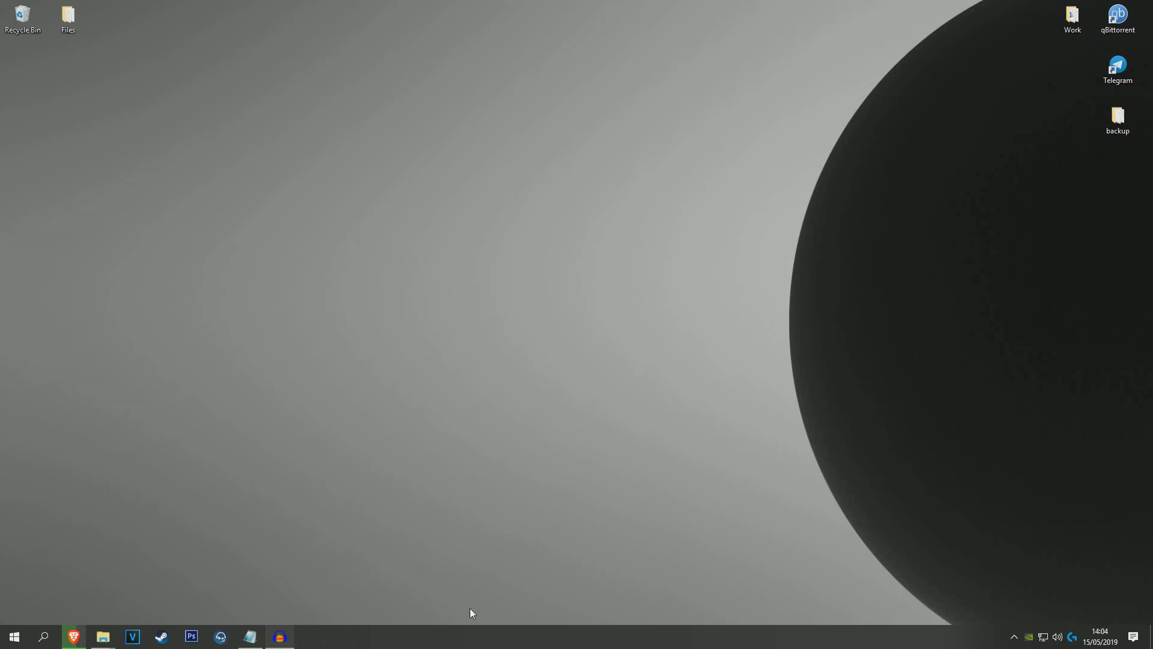
pyautogui.moveTo(103, 636)
pyautogui.click(81, 590)
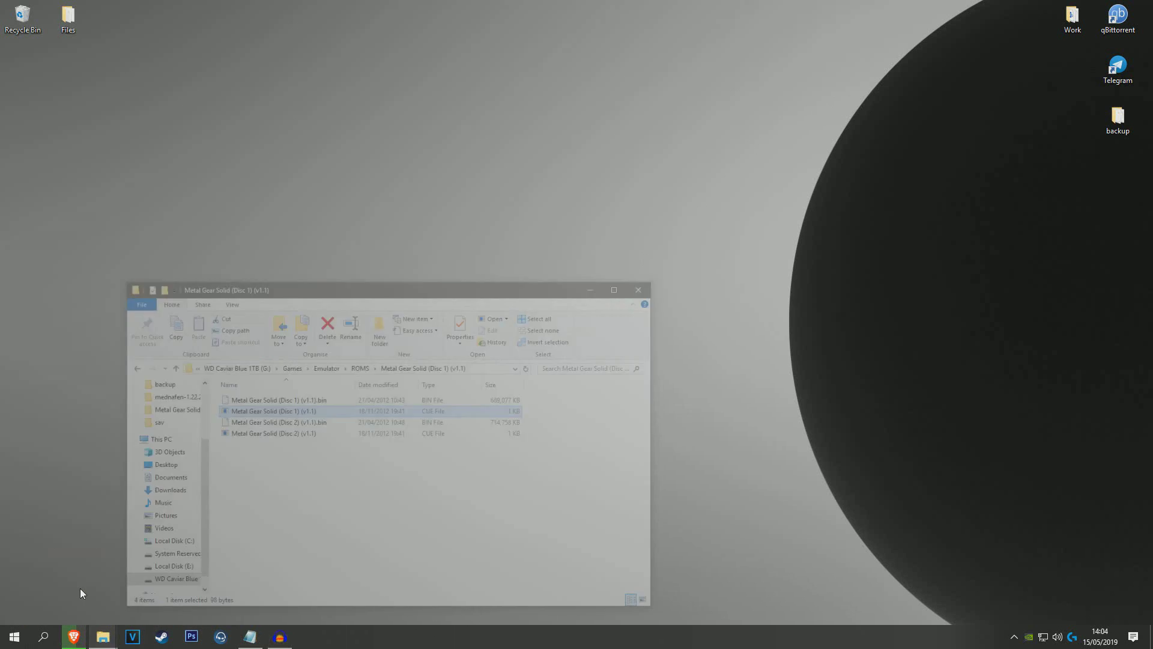
pyautogui.moveTo(414, 442); pyautogui.dragTo(350, 433)
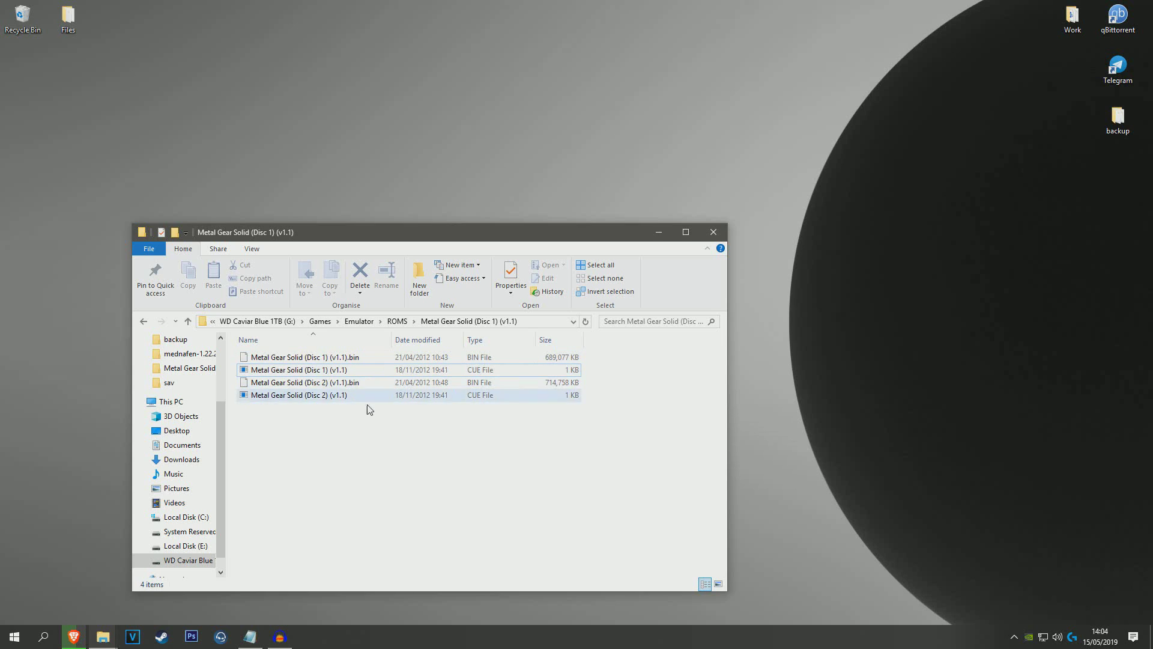
# Step: Create a new text document named MGS in the game folder and open it in Notepad
pyautogui.rightClick(325, 447)
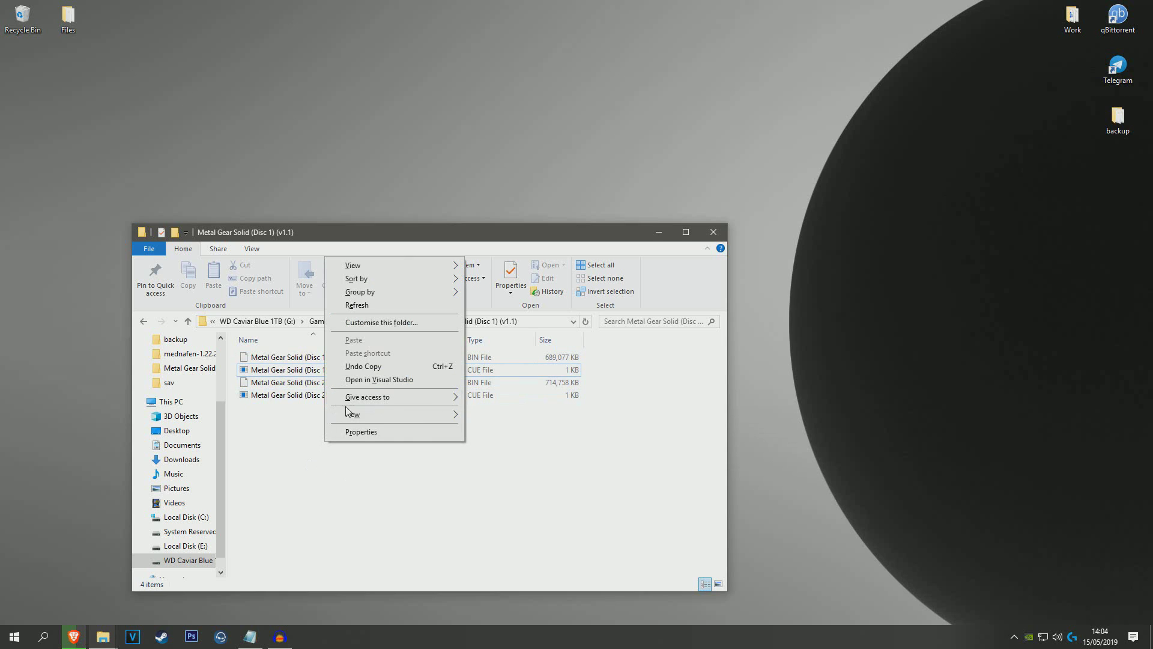
pyautogui.moveTo(348, 414)
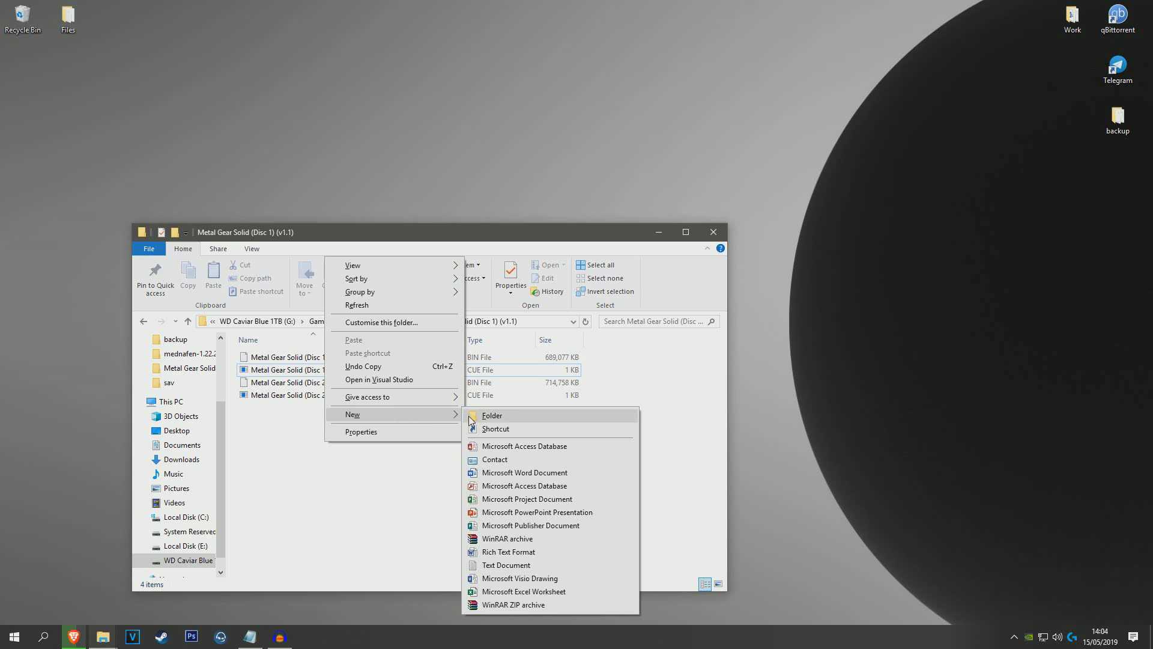
pyautogui.click(507, 564)
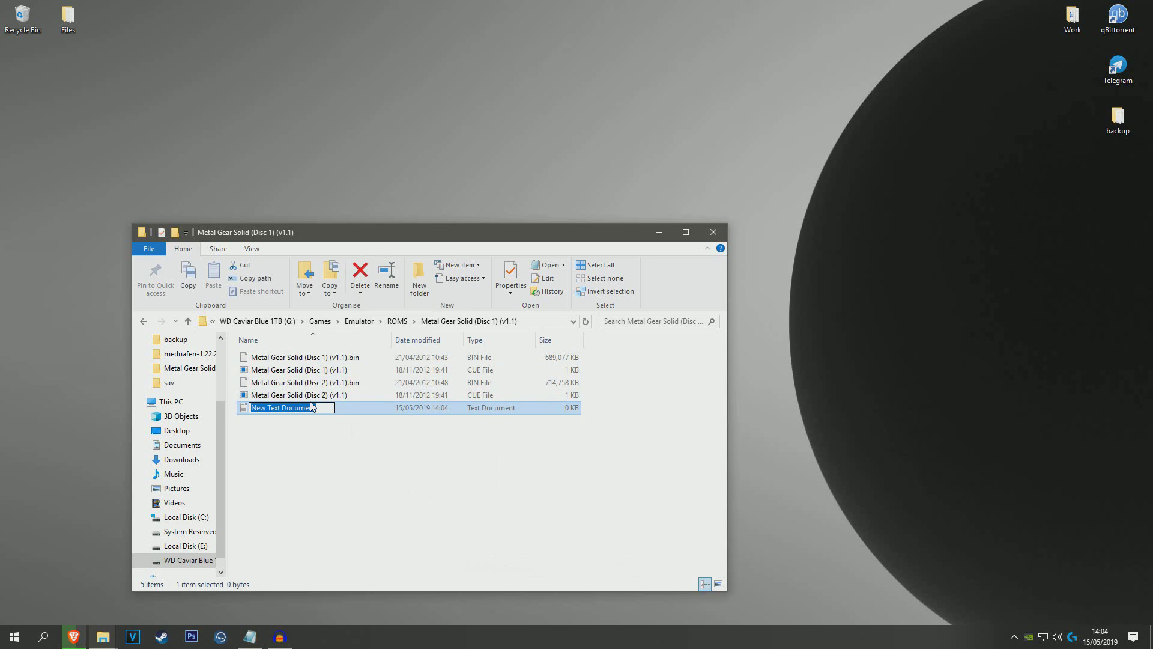
pyautogui.write('MGS')
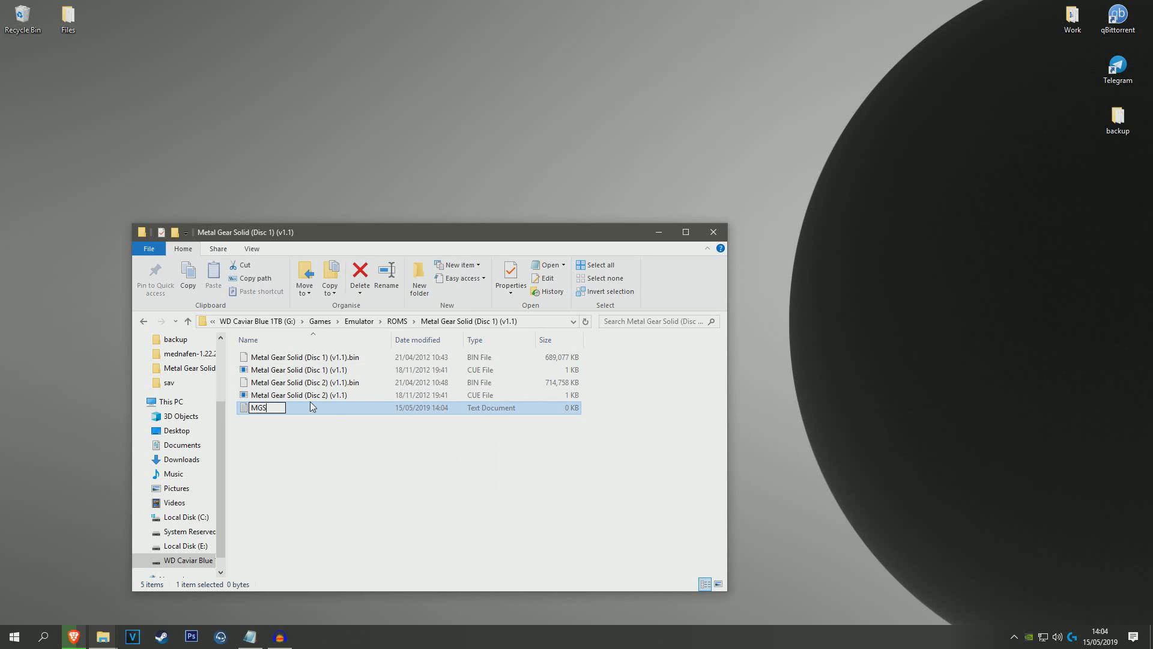
pyautogui.press('Return')
pyautogui.doubleClick(299, 410)
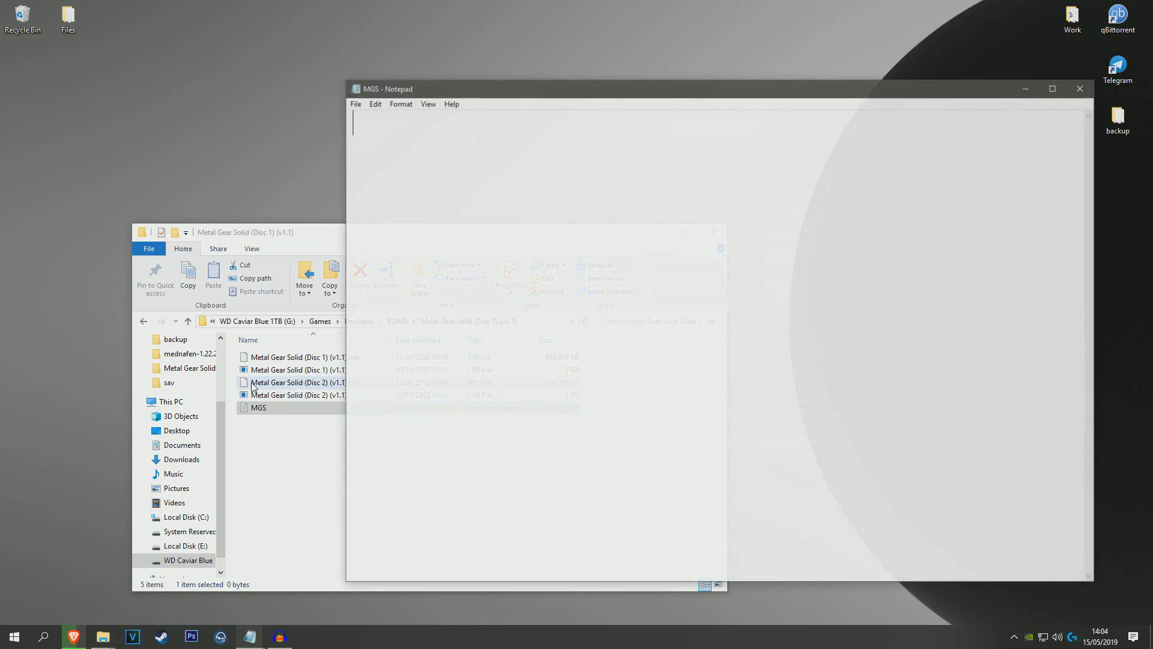
# Step: Paste the Disc 1 CUE file name into MGS and add the .cue extension
pyautogui.click(330, 371)
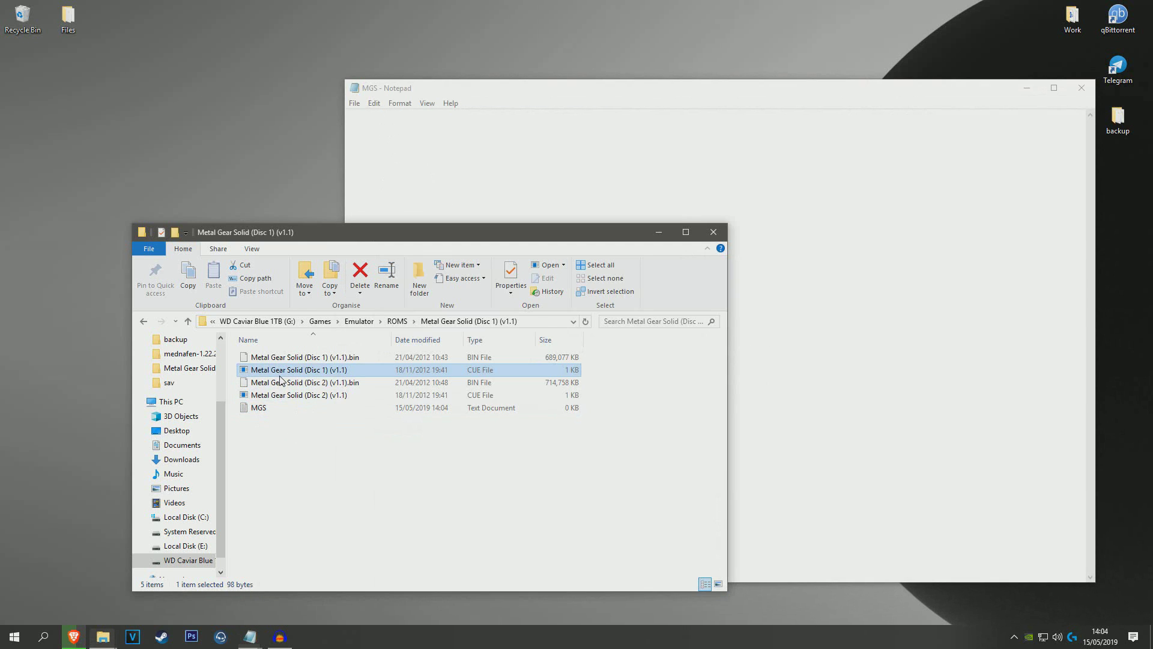
pyautogui.rightClick(328, 377)
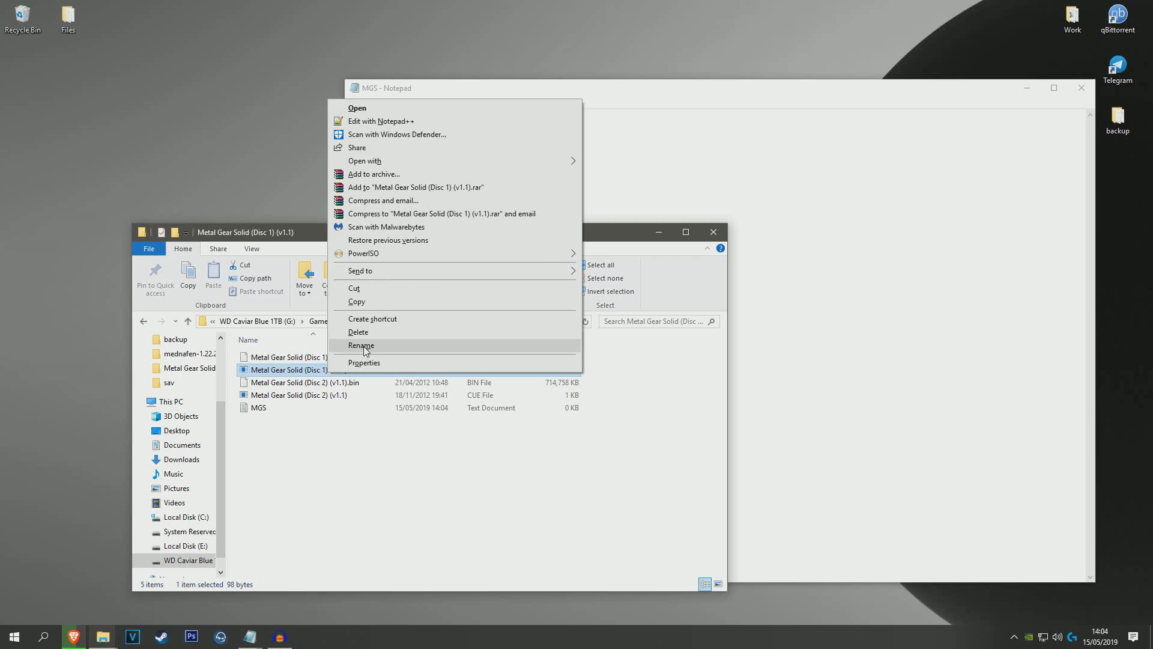
pyautogui.click(364, 351)
pyautogui.hotkey('ctrl', 'c')
pyautogui.click(429, 157)
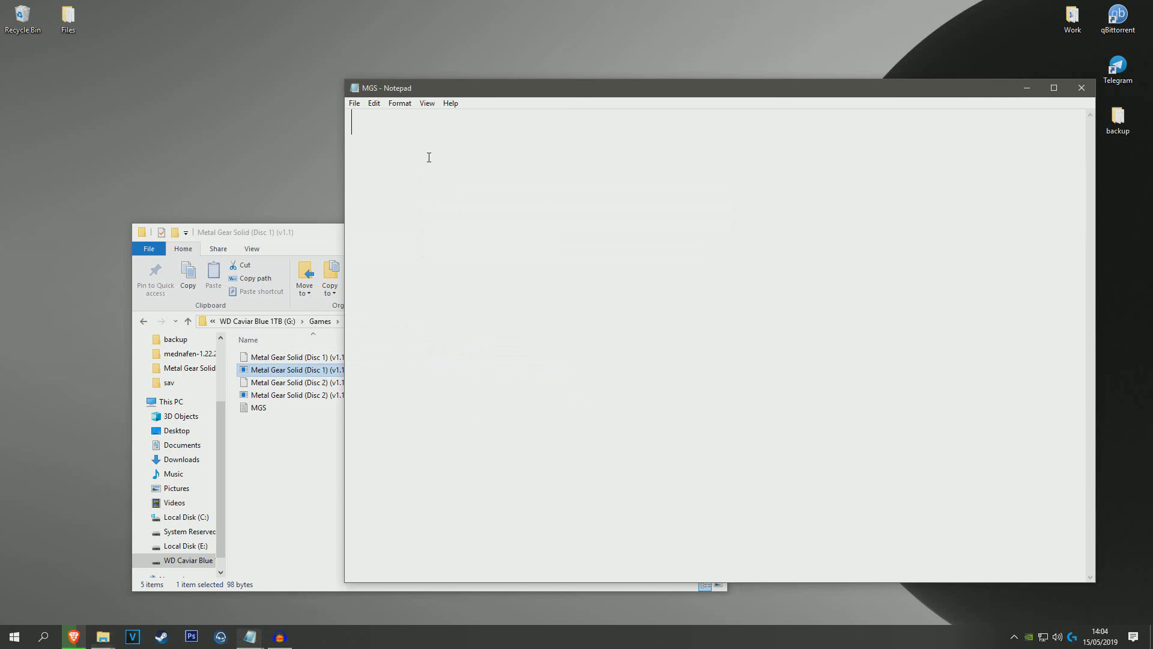
pyautogui.hotkey('ctrl', 'v')
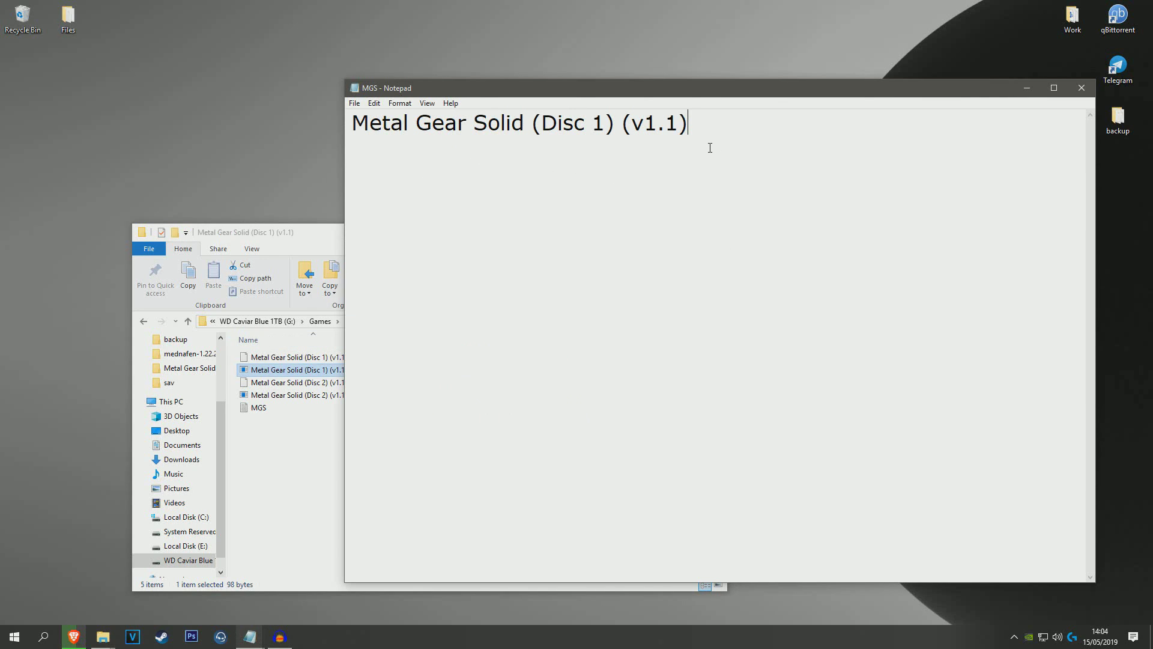
pyautogui.write('.CYU')
pyautogui.press('BackSpace')
pyautogui.press('BackSpace')
pyautogui.press('BackSpace')
pyautogui.write('cye')
pyautogui.press('BackSpace')
pyautogui.press('BackSpace')
pyautogui.write('ue')
# Step: Copy the Disc 2 CUE file name and paste it as the second line
pyautogui.rightClick(278, 393)
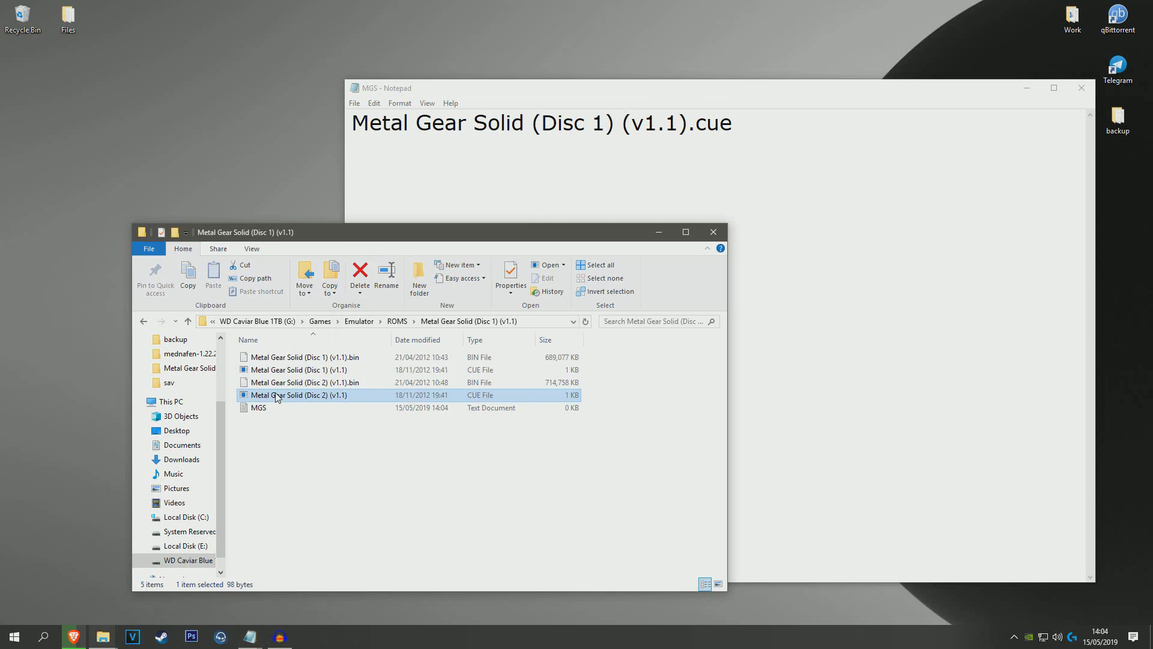
pyautogui.click(340, 374)
pyautogui.hotkey('ctrl', 'c')
pyautogui.click(608, 175)
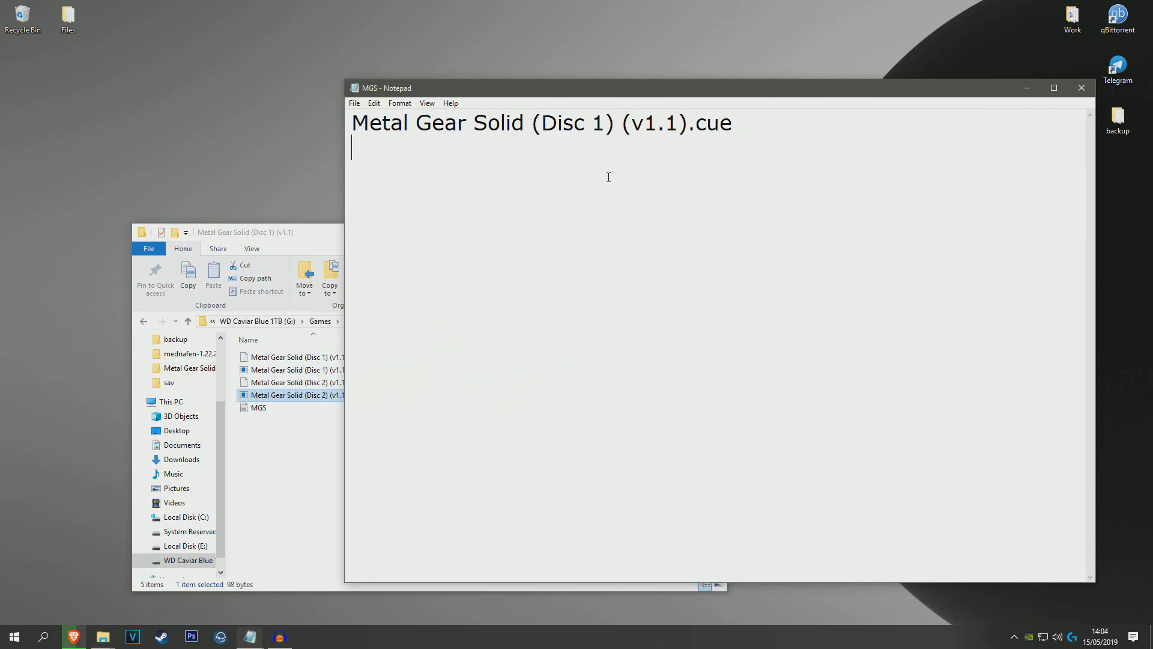
pyautogui.hotkey('ctrl', 'v')
# Step: Add .cue to the Disc 2 line and save the file as MGS.M3U with All Files type
pyautogui.write('.')
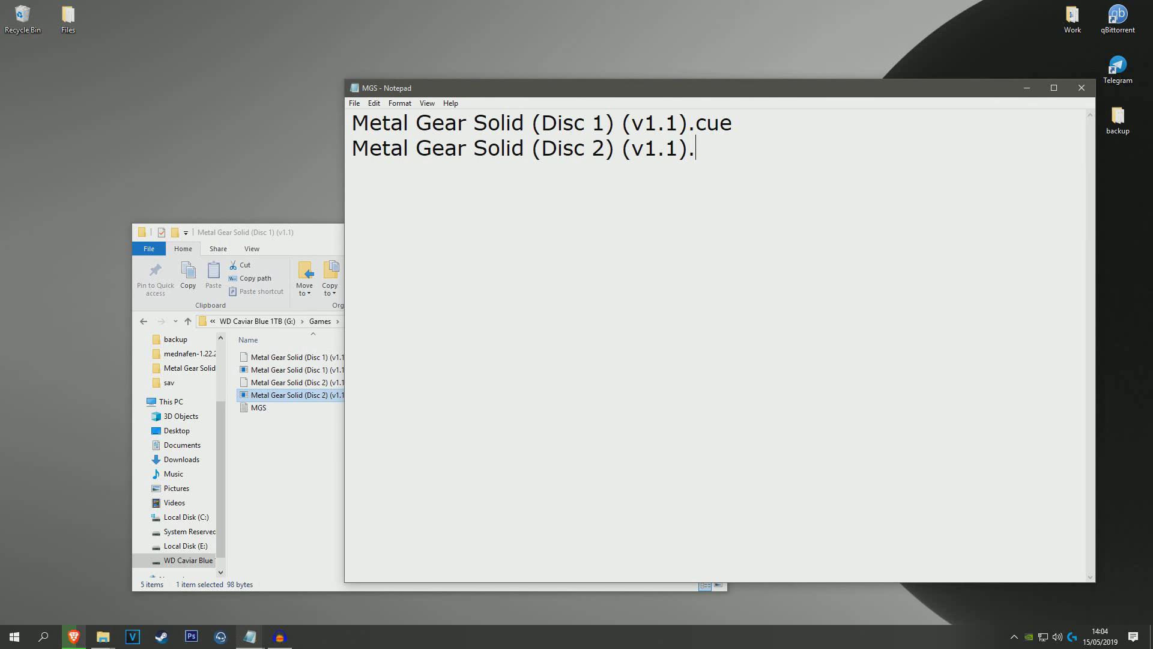
pyautogui.write('cue')
pyautogui.click(354, 102)
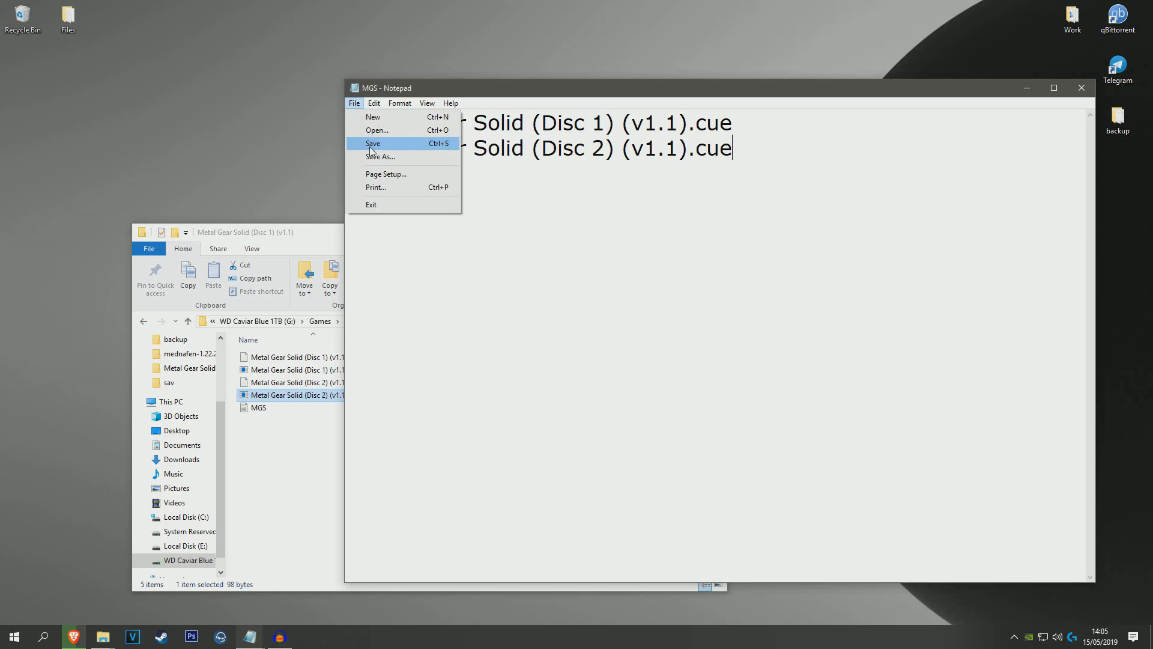
pyautogui.click(371, 156)
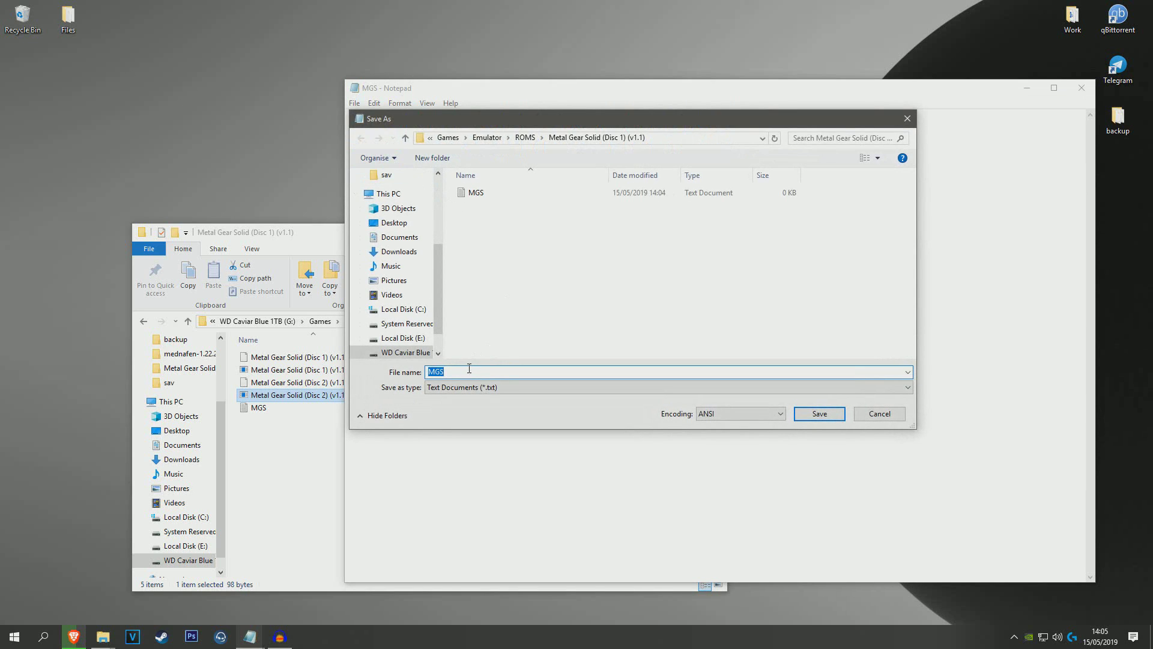
pyautogui.write('MG')
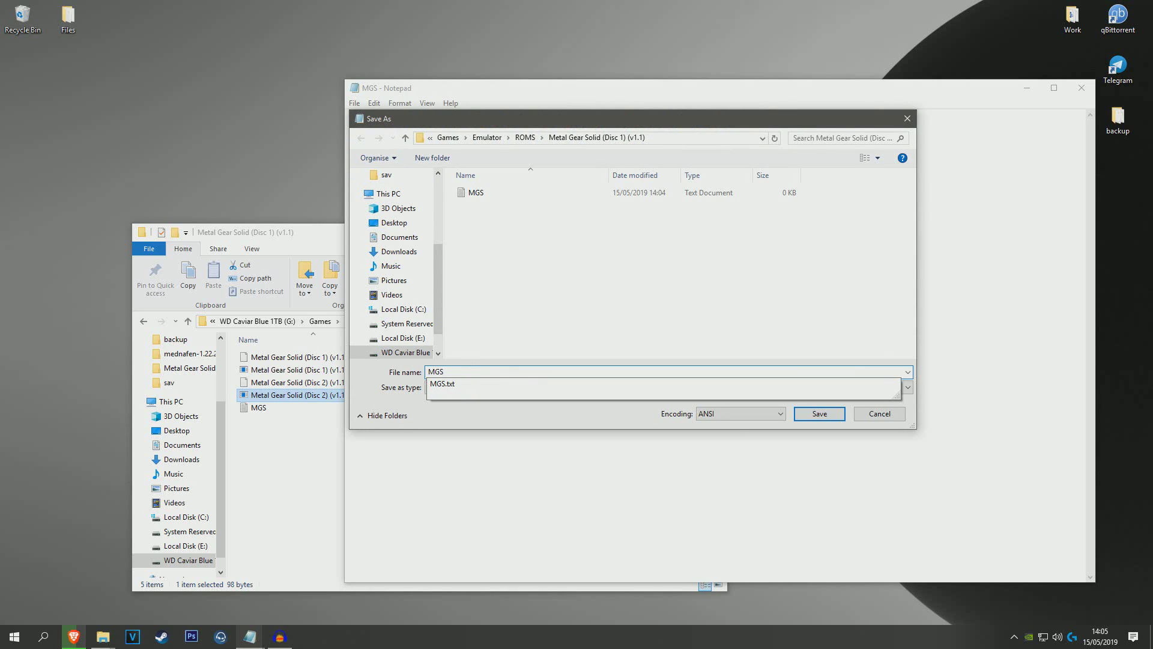
pyautogui.click(444, 387)
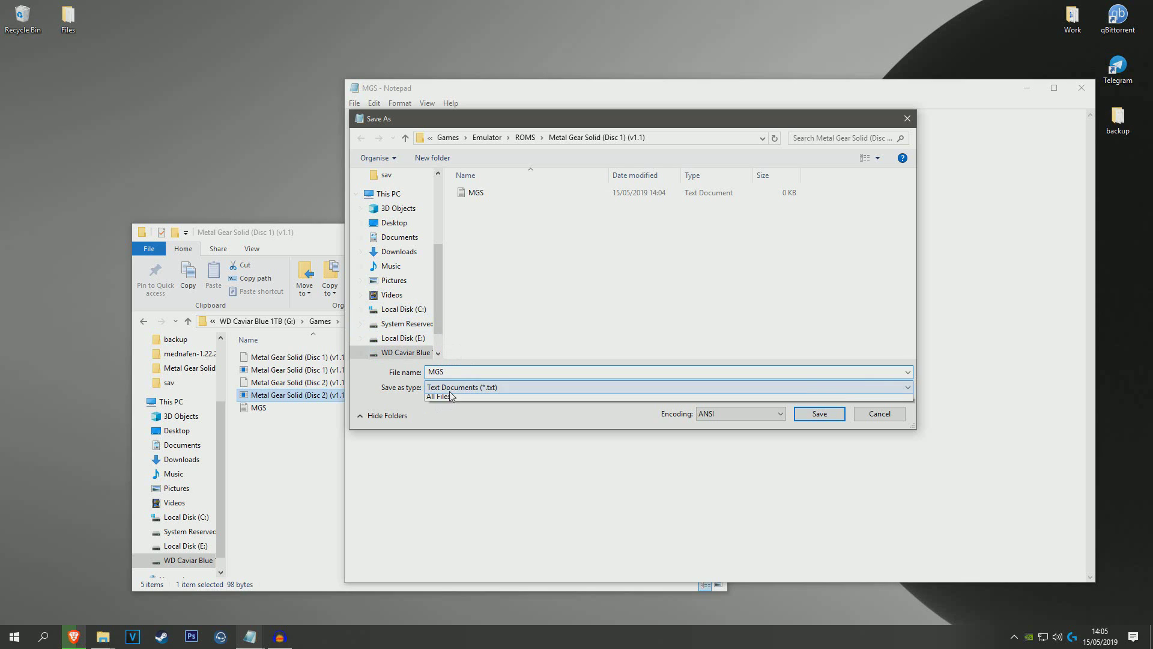
pyautogui.click(447, 405)
pyautogui.click(524, 374)
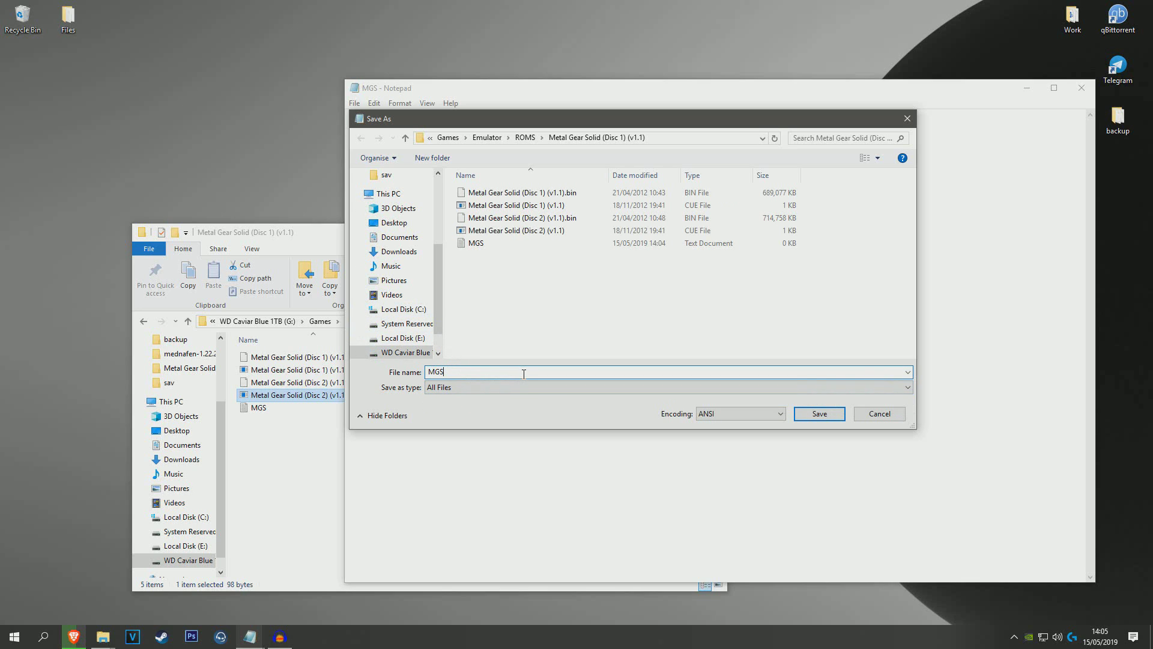
pyautogui.write('.M3U')
pyautogui.click(836, 413)
# Step: Close Notepad and select the new MGS.M3U playlist, leaving its name unchanged
pyautogui.click(1072, 92)
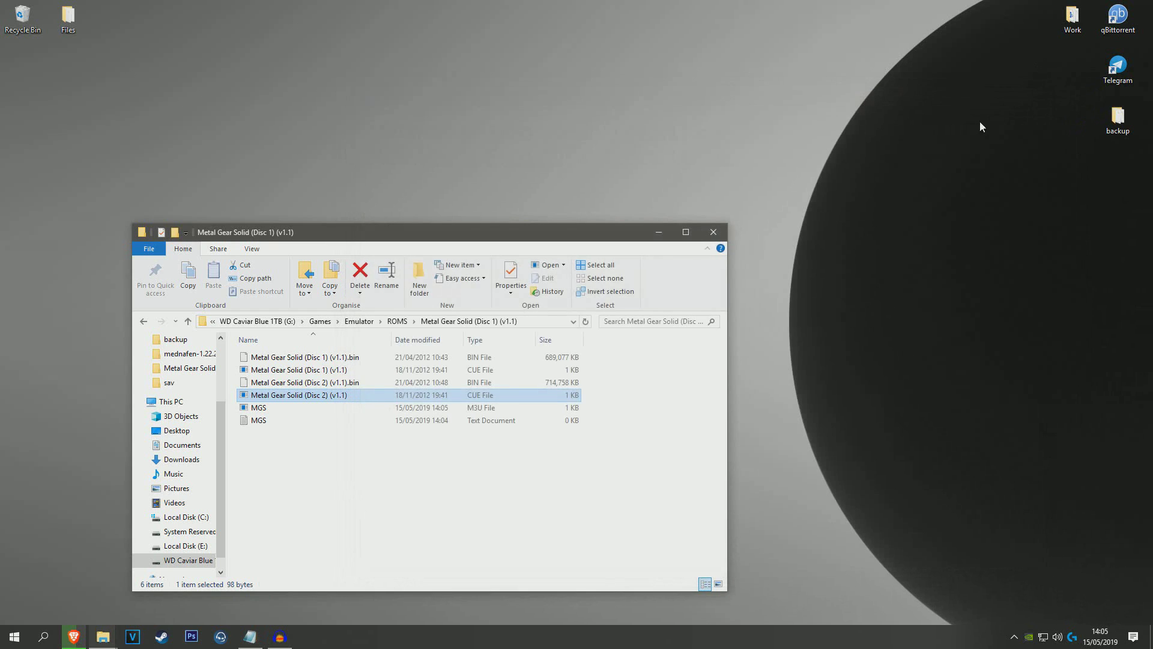
pyautogui.click(278, 409)
pyautogui.rightClick(280, 410)
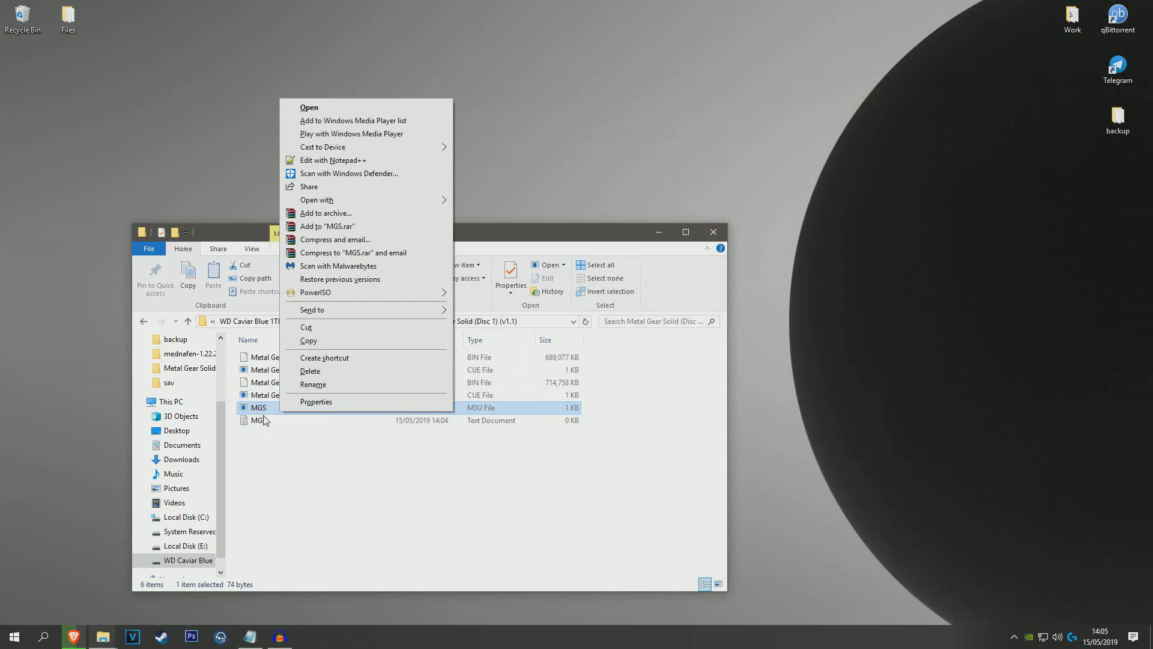
pyautogui.click(271, 409)
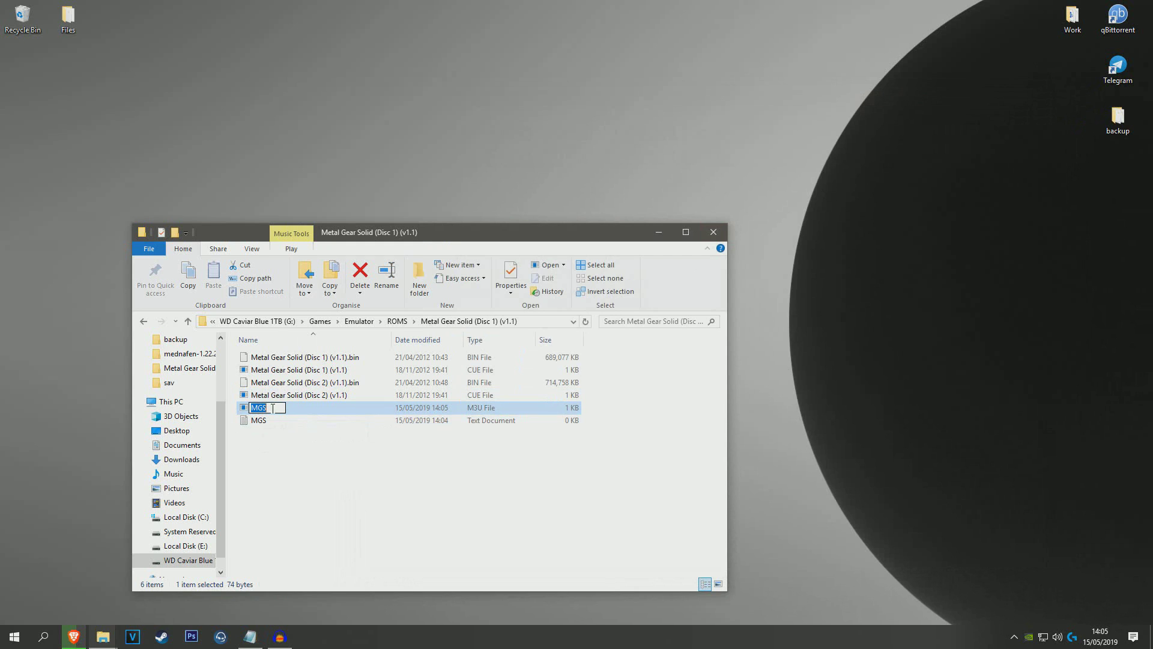
pyautogui.click(536, 409)
# Step: Use Open with > Choose another app > Look for another app on MGS.M3U
pyautogui.rightClick(264, 410)
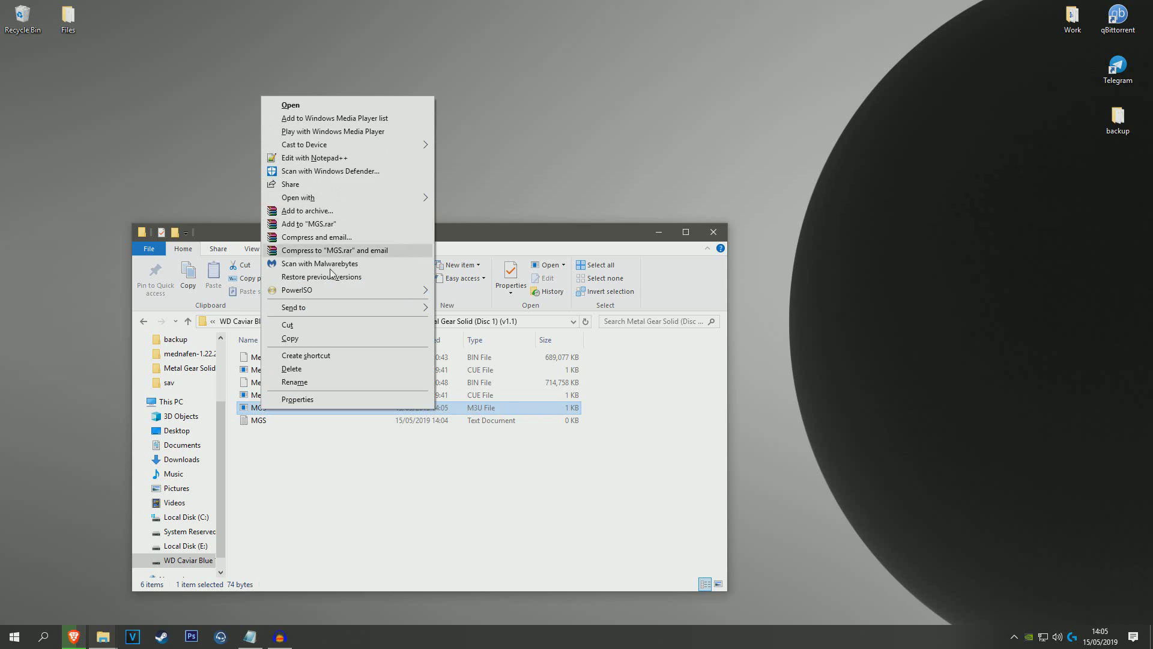
pyautogui.moveTo(312, 197)
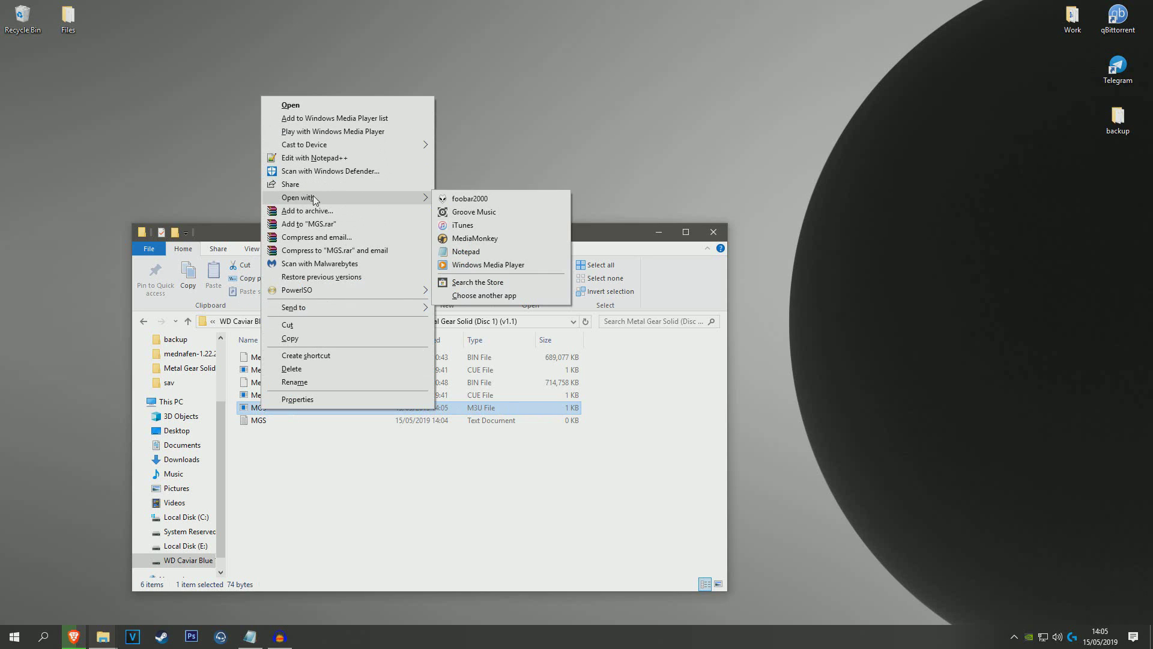
pyautogui.click(487, 295)
pyautogui.scroll(-5, 573, 356)
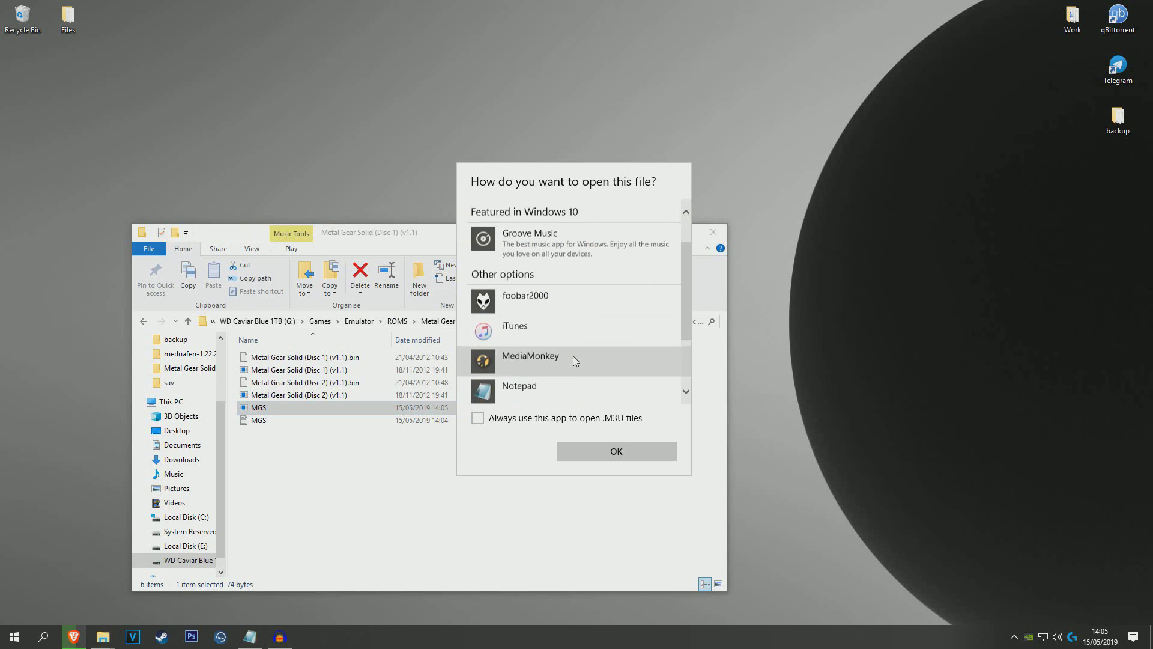
pyautogui.click(505, 391)
pyautogui.scroll(-10, 547, 359)
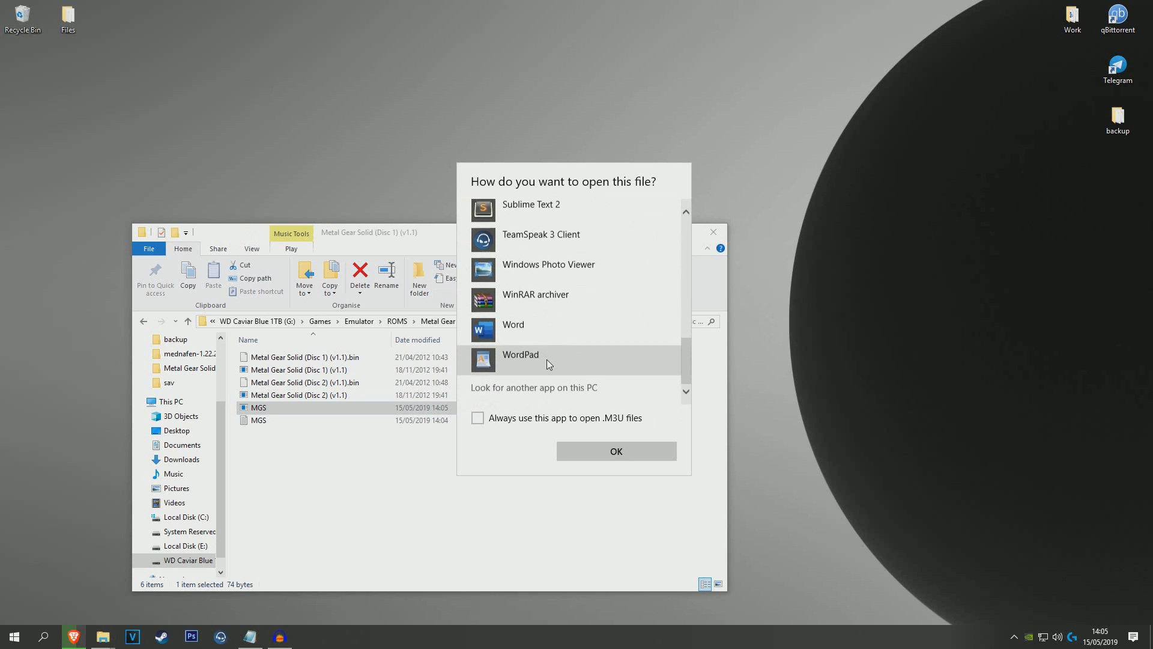
pyautogui.click(535, 388)
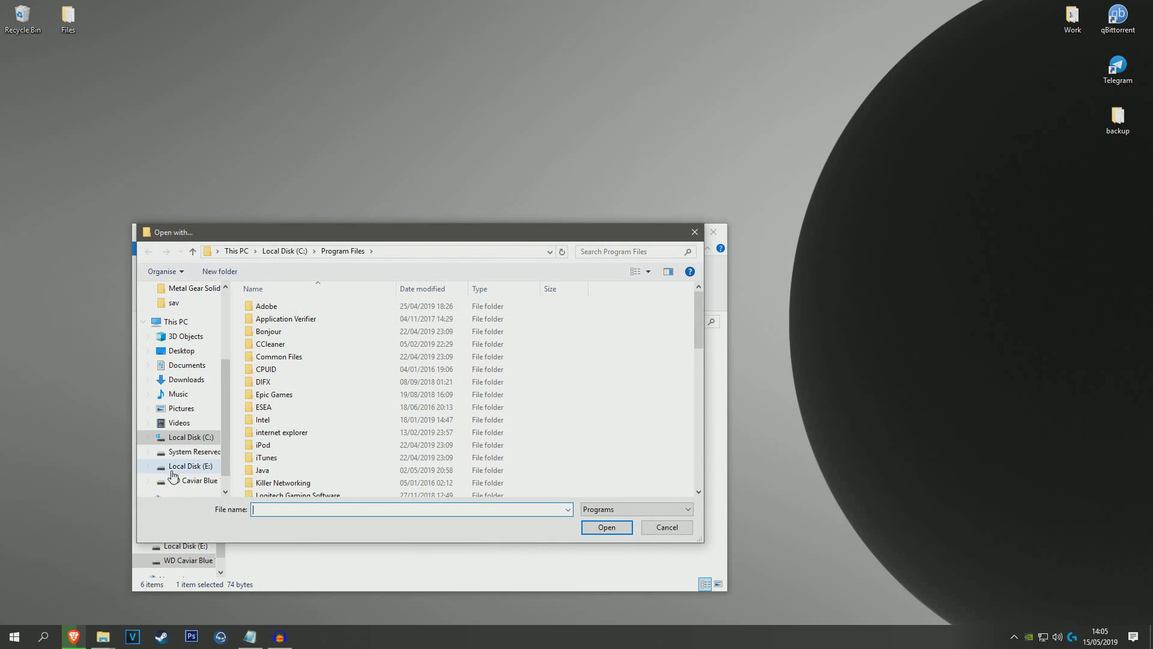
# Step: Browse to G:\Games\Emulator\mednafen-1.22.2-win64 and open the playlist with mednafen.exe
pyautogui.click(194, 481)
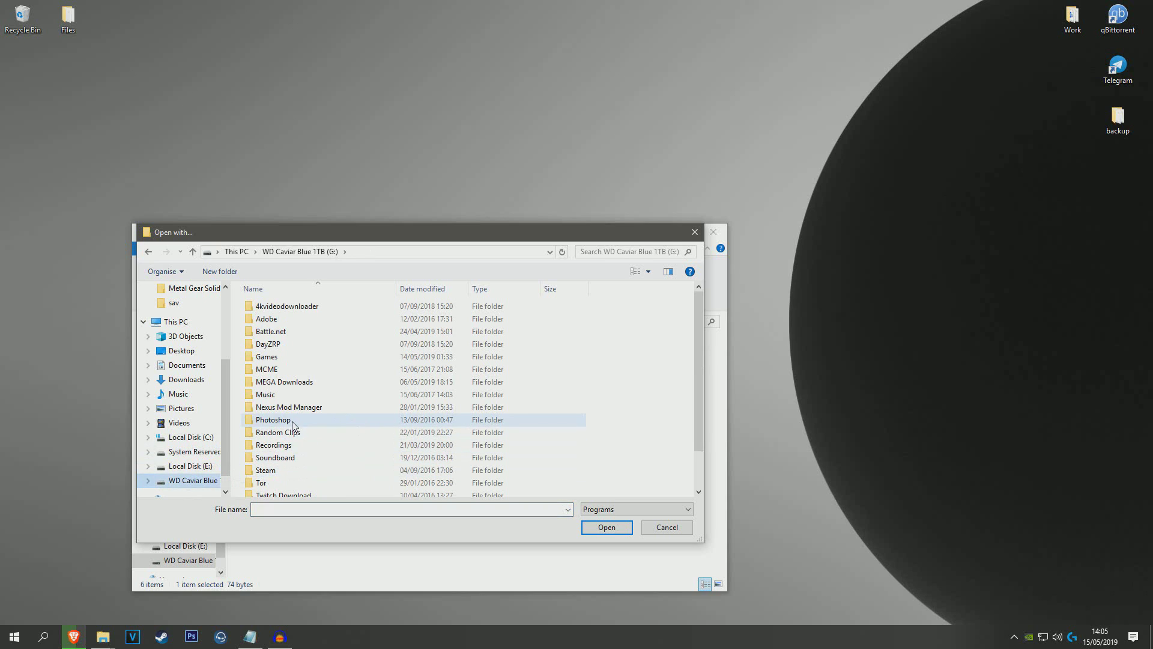
pyautogui.scroll(-1, 275, 462)
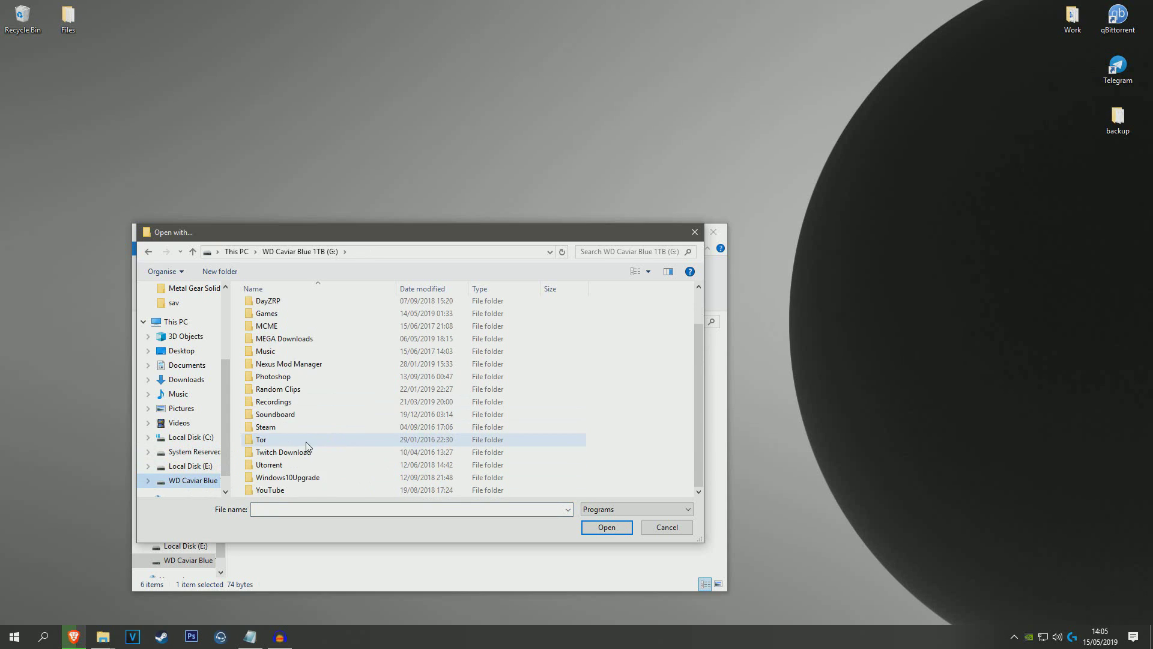
pyautogui.scroll(1, 276, 421)
pyautogui.click(280, 358)
pyautogui.doubleClick(280, 358)
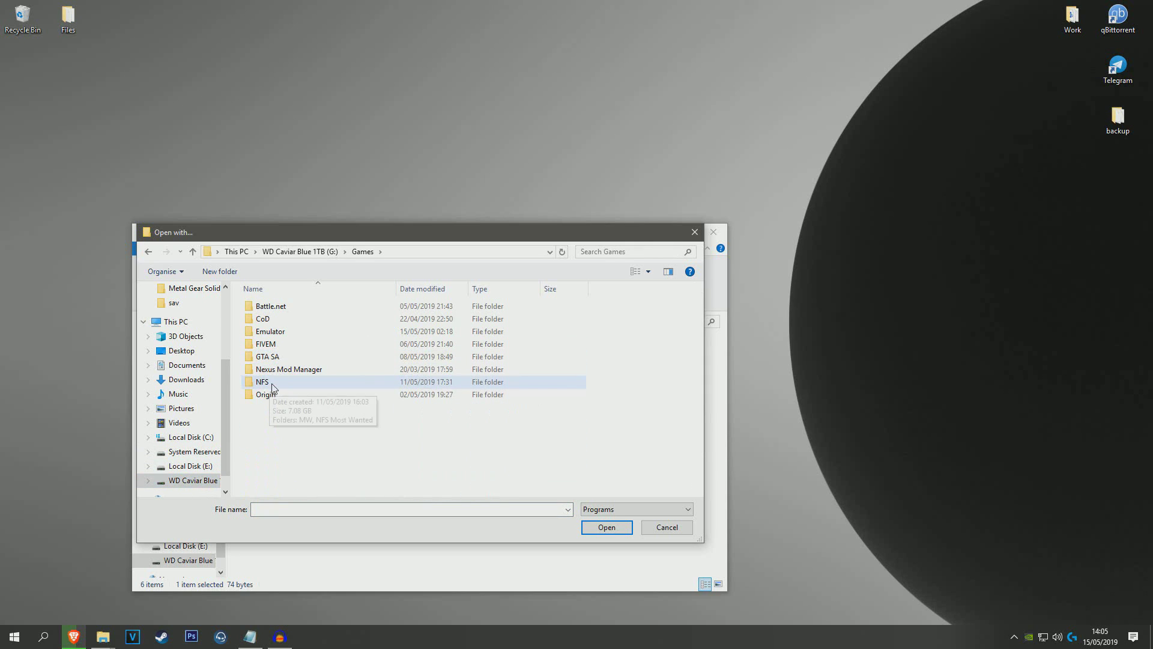
pyautogui.doubleClick(280, 344)
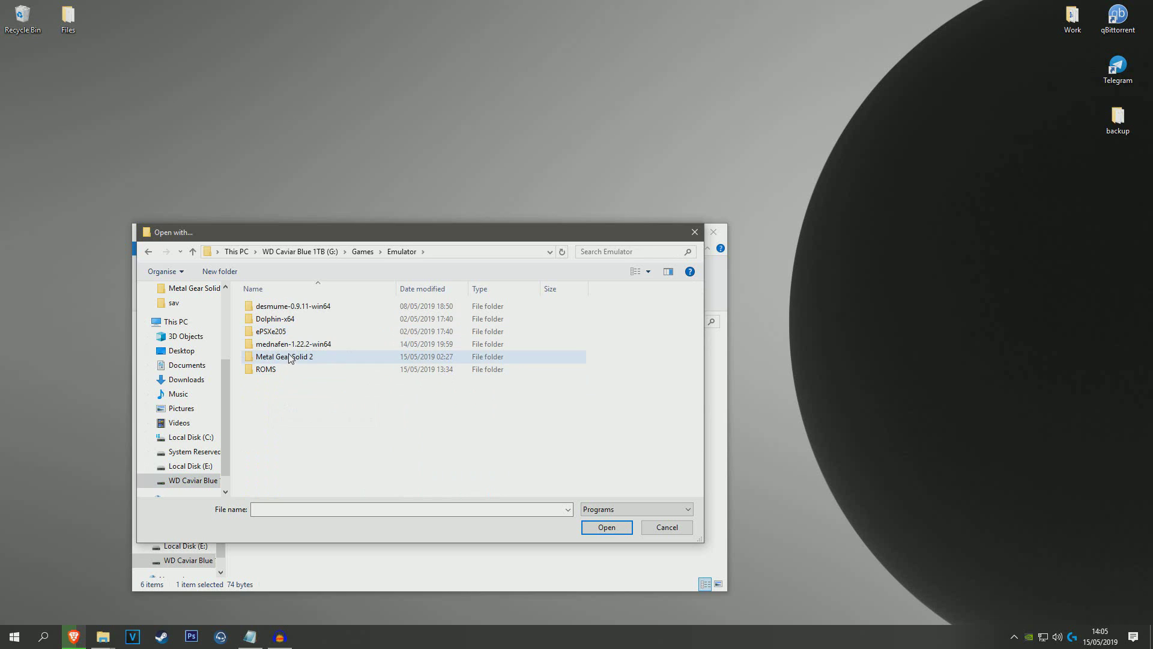
pyautogui.click(286, 348)
pyautogui.doubleClick(286, 348)
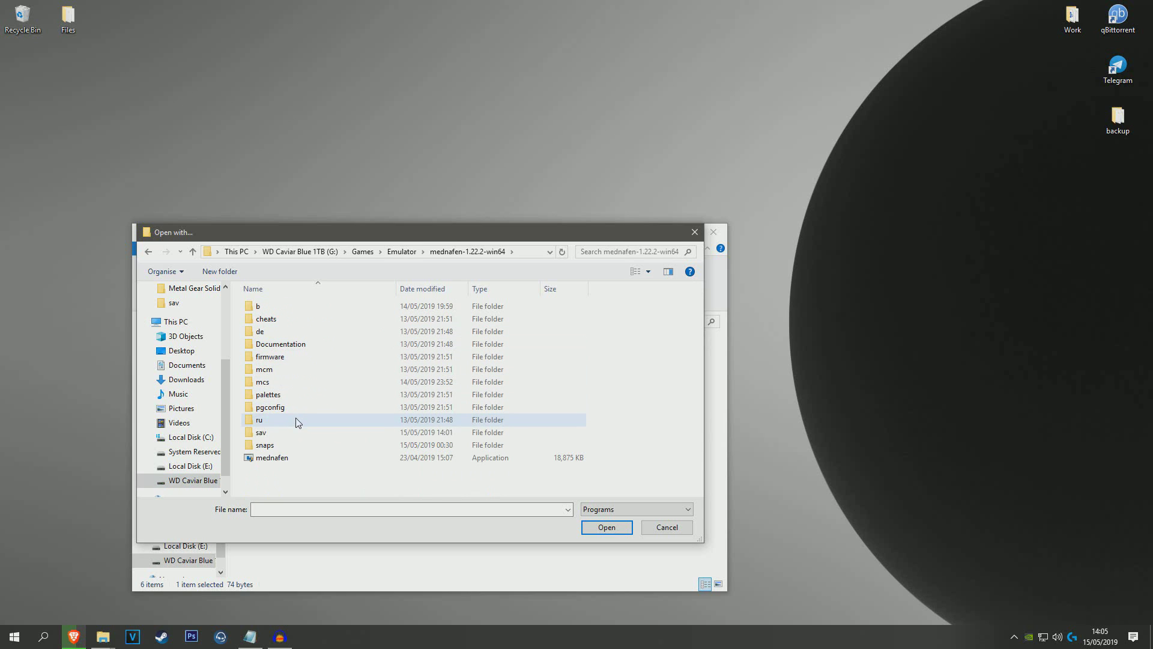
pyautogui.doubleClick(270, 462)
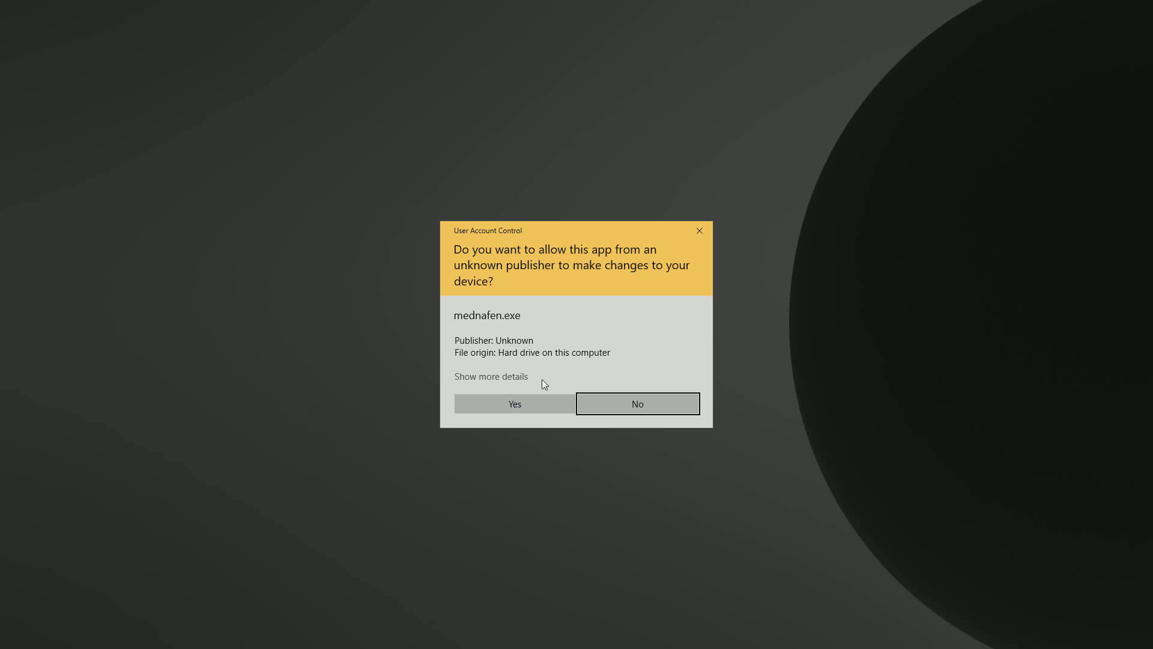
# Step: Allow Mednafen to run, then check Load Game on Memory Card 1, finding no saves
pyautogui.click(518, 401)
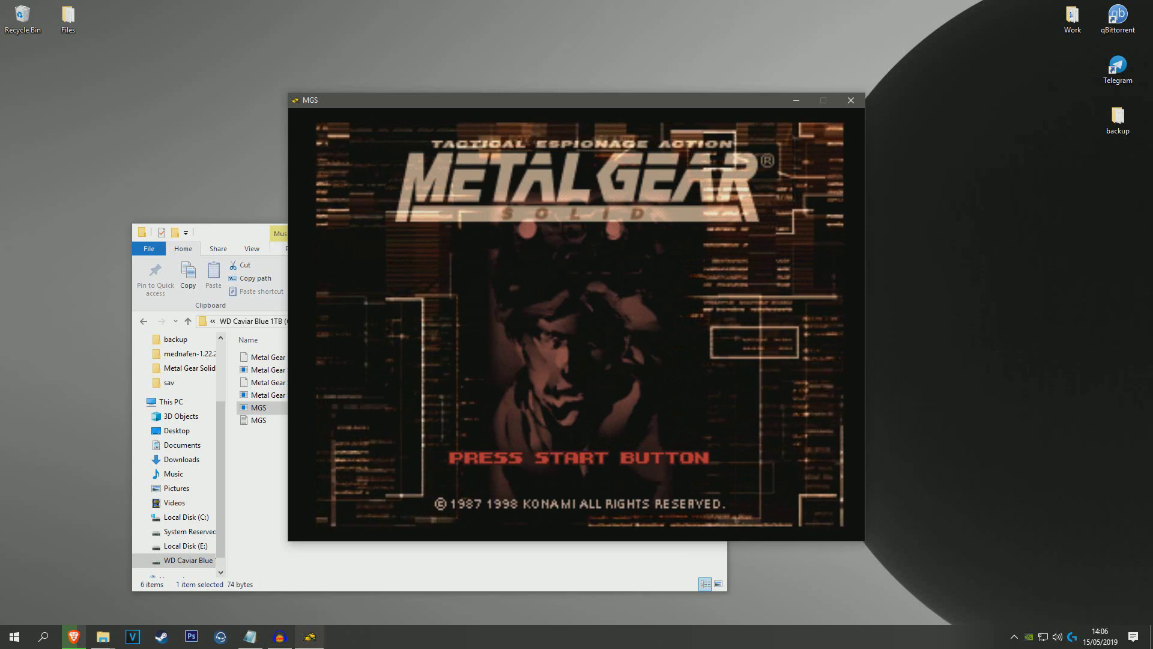
pyautogui.press('Return')
pyautogui.press('Return')
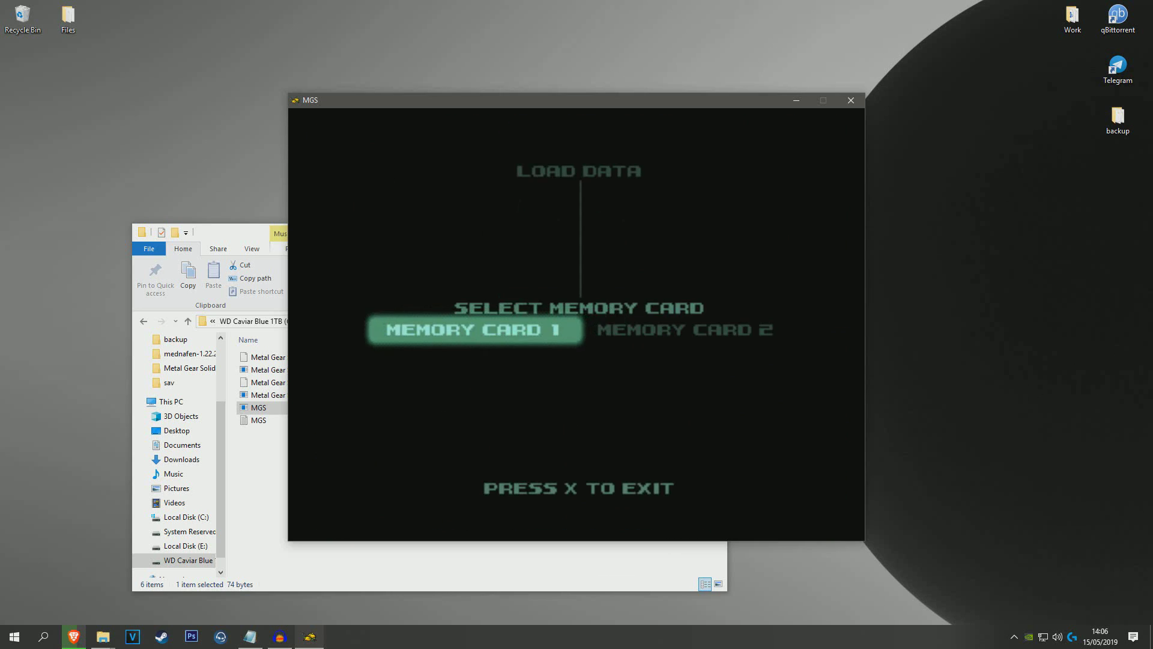
pyautogui.press('Right')
pyautogui.press('Left')
pyautogui.press('Return')
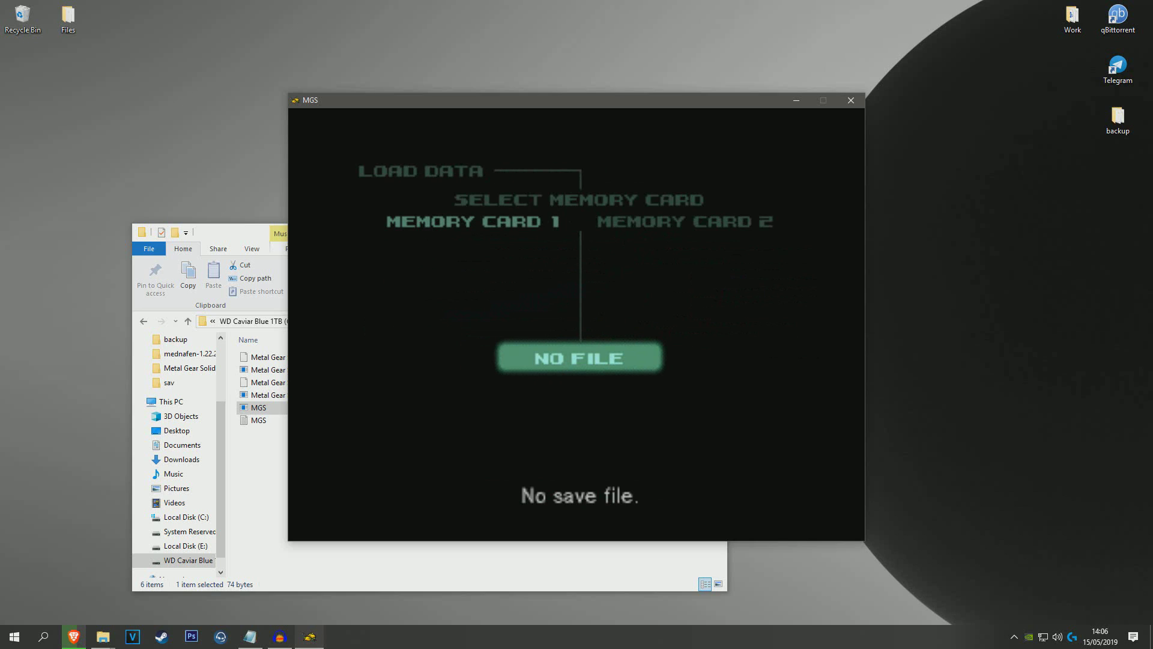
pyautogui.press('Escape')
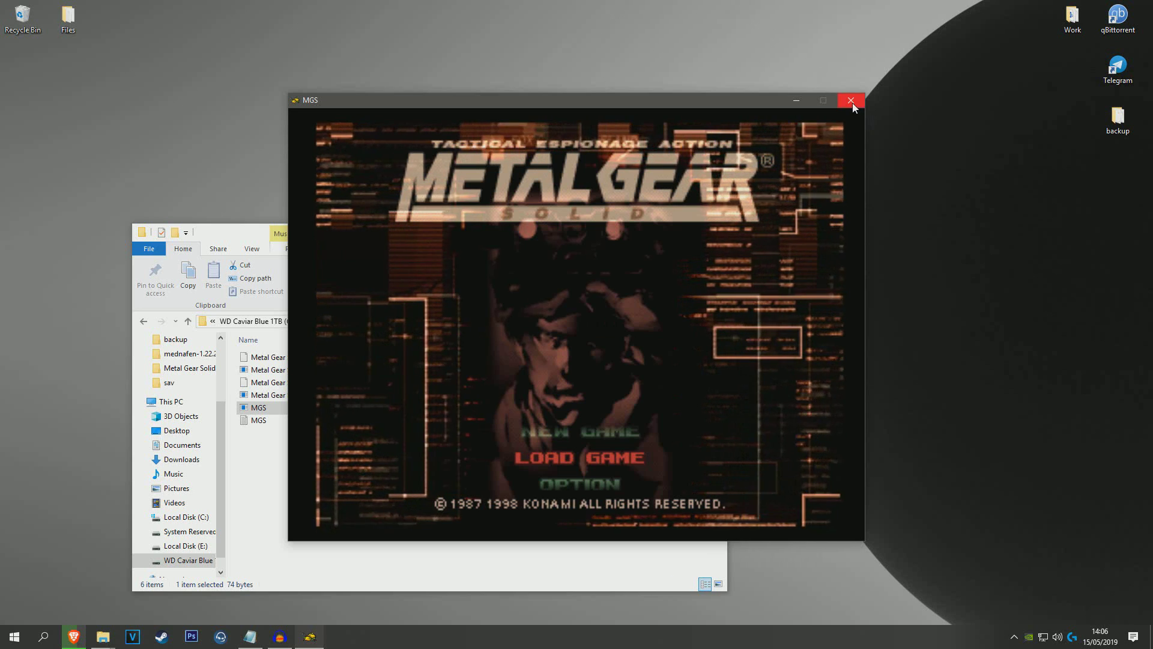
# Step: Close the game window and open mednafen-1.22.2-win64\sav, showing its four memory card files
pyautogui.click(851, 100)
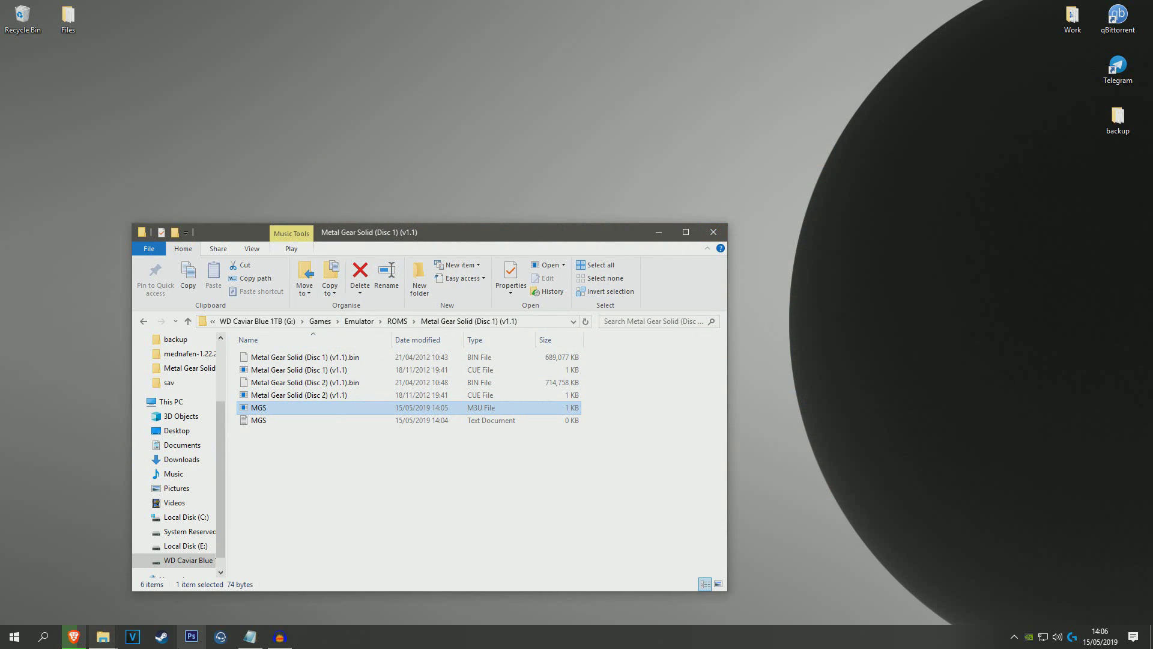
pyautogui.click(107, 641)
pyautogui.click(174, 603)
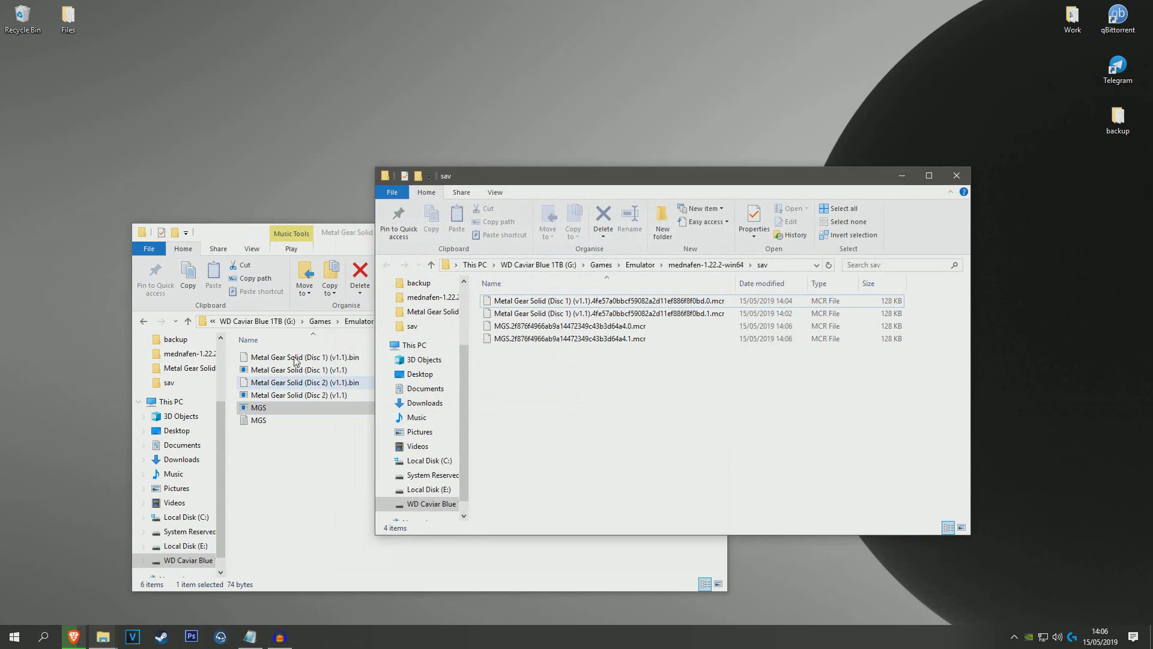
pyautogui.click(706, 265)
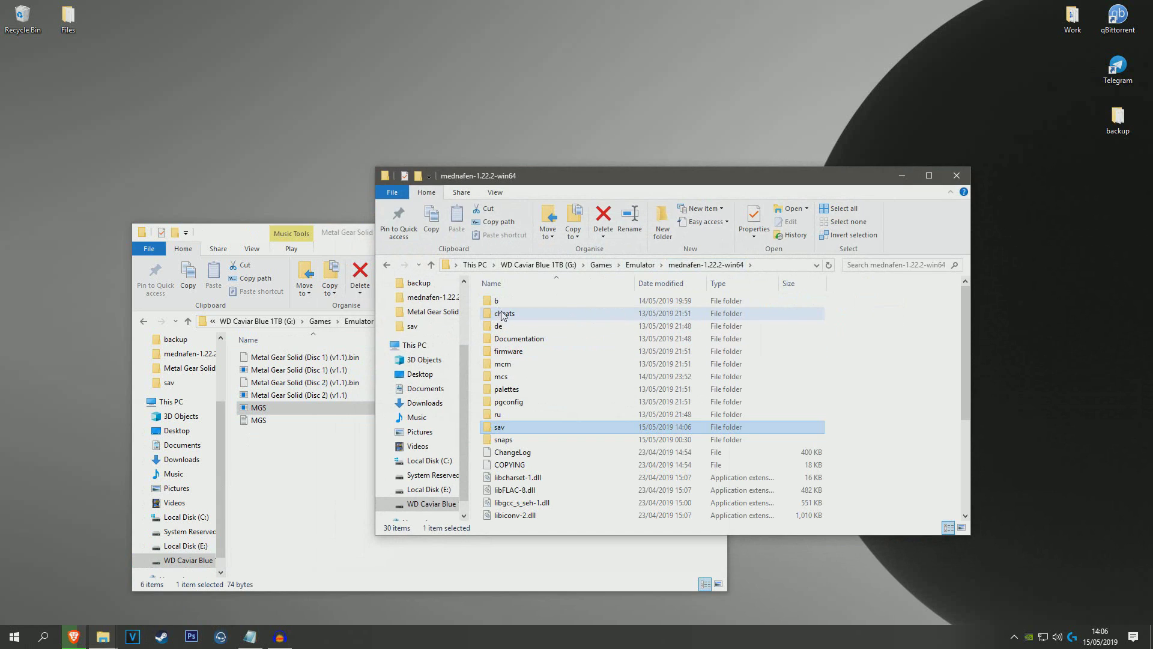
pyautogui.doubleClick(522, 431)
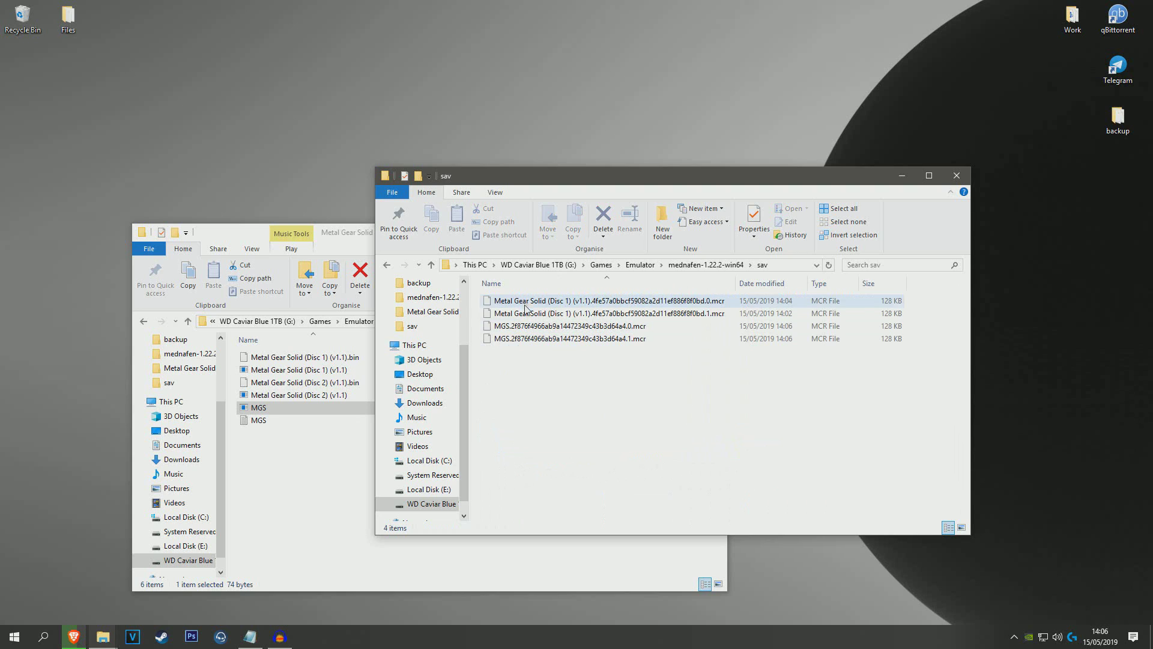
pyautogui.moveTo(541, 363); pyautogui.dragTo(552, 294)
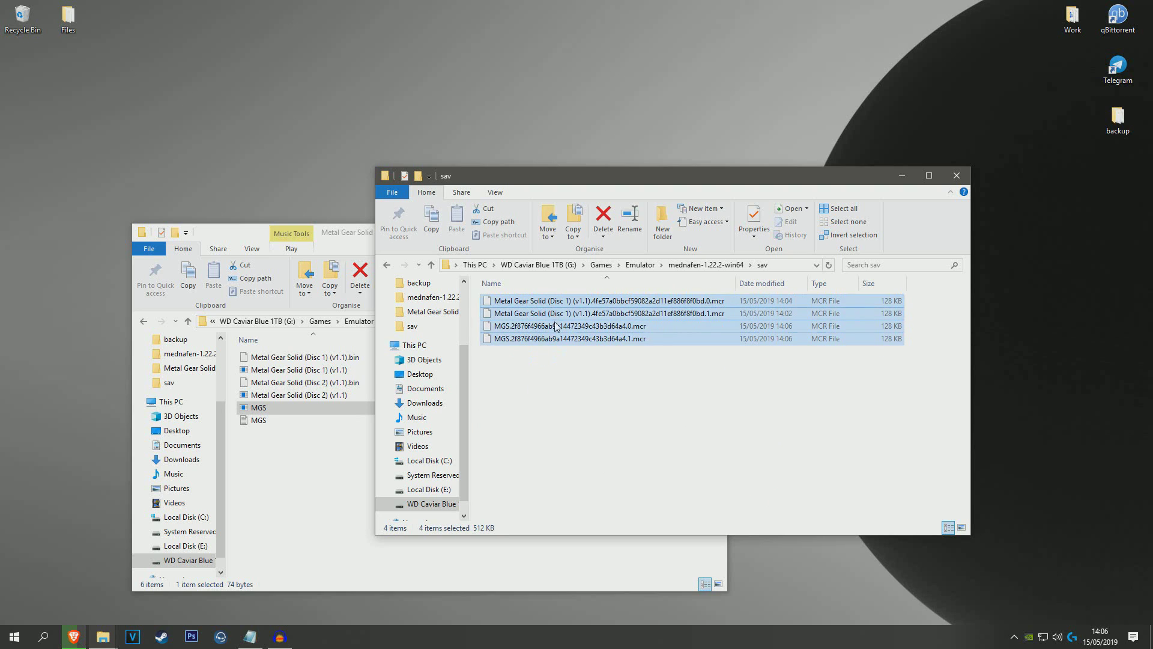
pyautogui.click(556, 371)
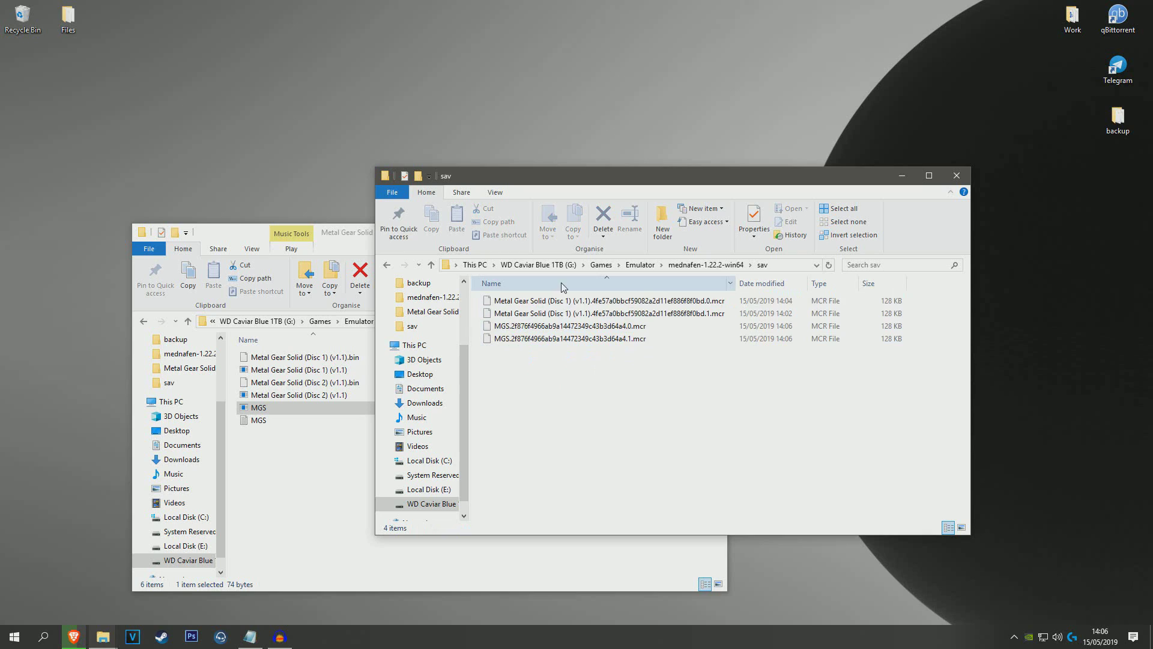
# Step: Start renaming the MGS memory card file ending .0.mcr
pyautogui.click(560, 330)
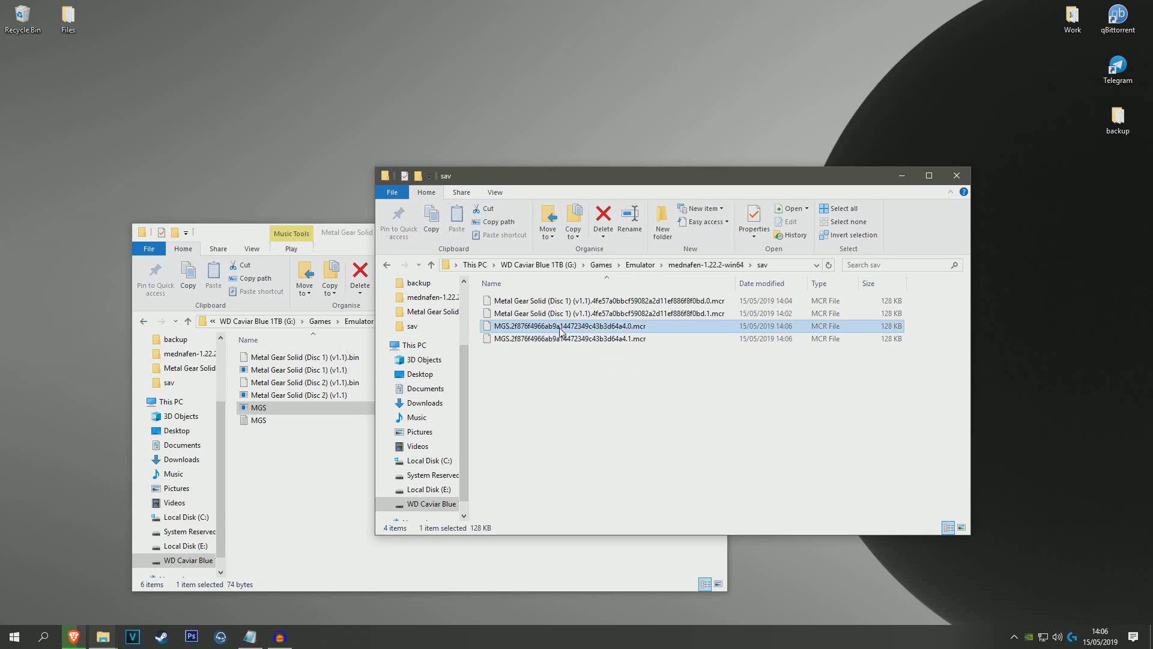
pyautogui.rightClick(516, 325)
pyautogui.click(514, 353)
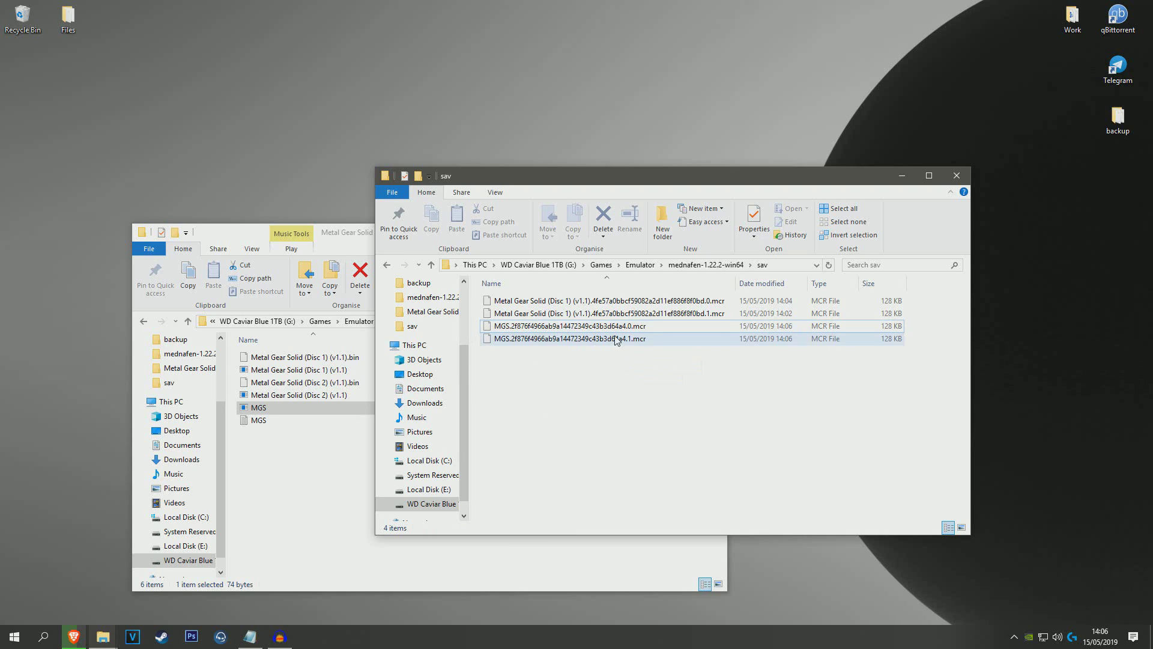
pyautogui.click(289, 412)
pyautogui.click(643, 386)
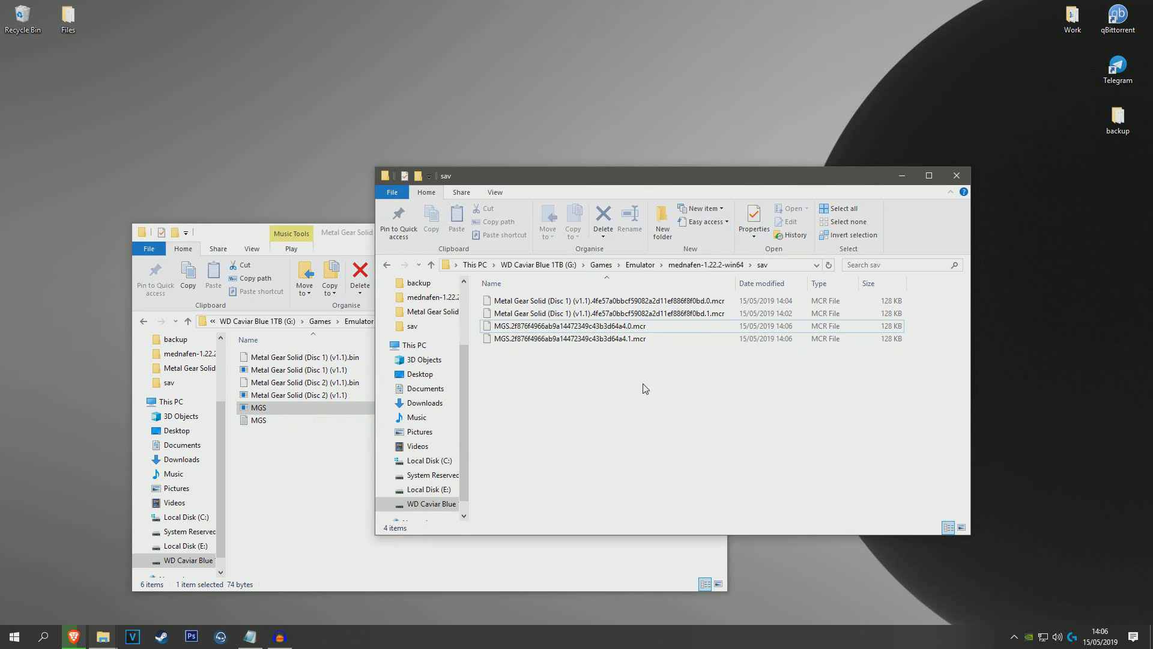
pyautogui.rightClick(569, 327)
pyautogui.click(617, 558)
pyautogui.hotkey('ctrl', 'c')
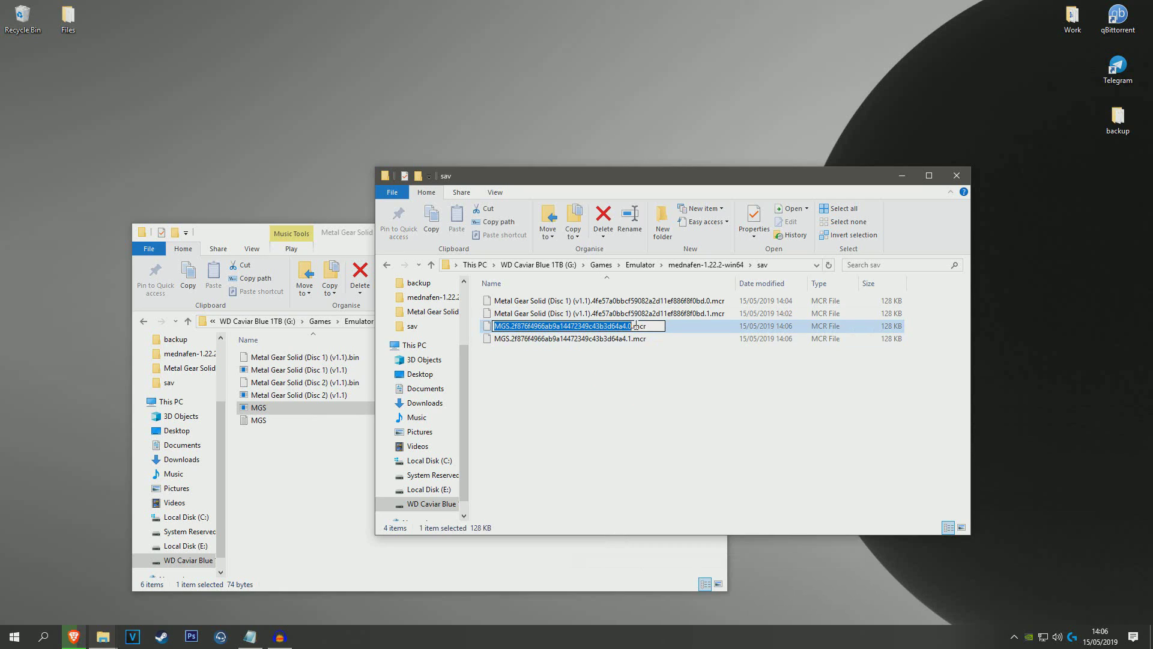
# Step: Rename the MGS .0 card to 0.mcr and give the Disc 1 .0 card the MGS name
pyautogui.write('0')
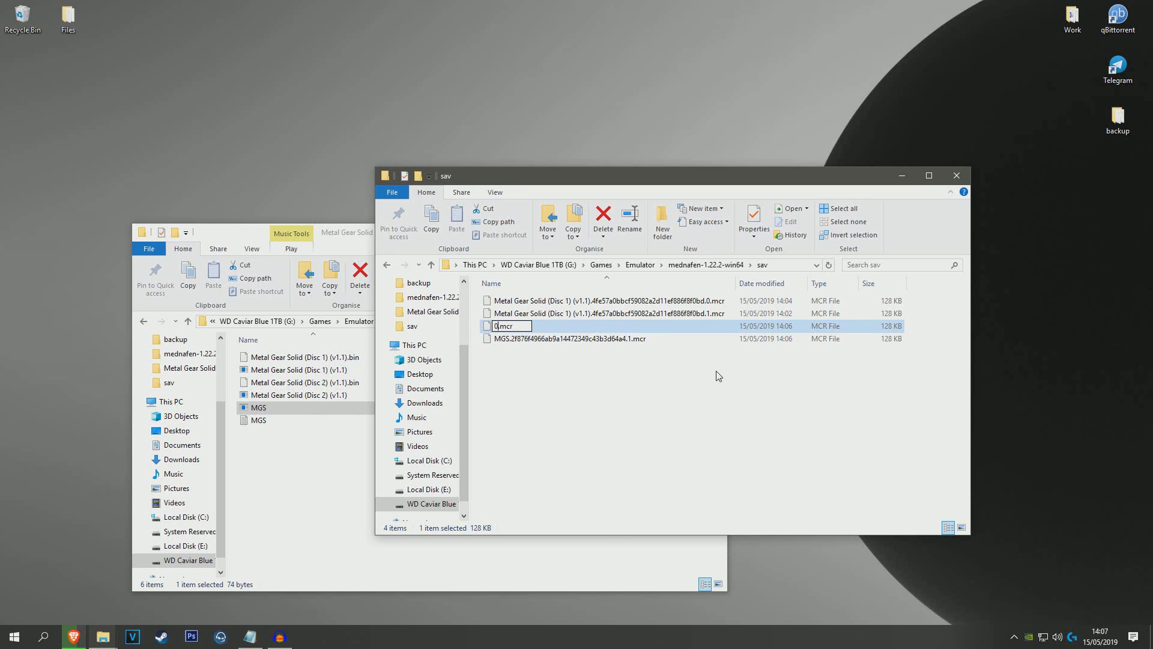
pyautogui.press('Return')
pyautogui.click(595, 318)
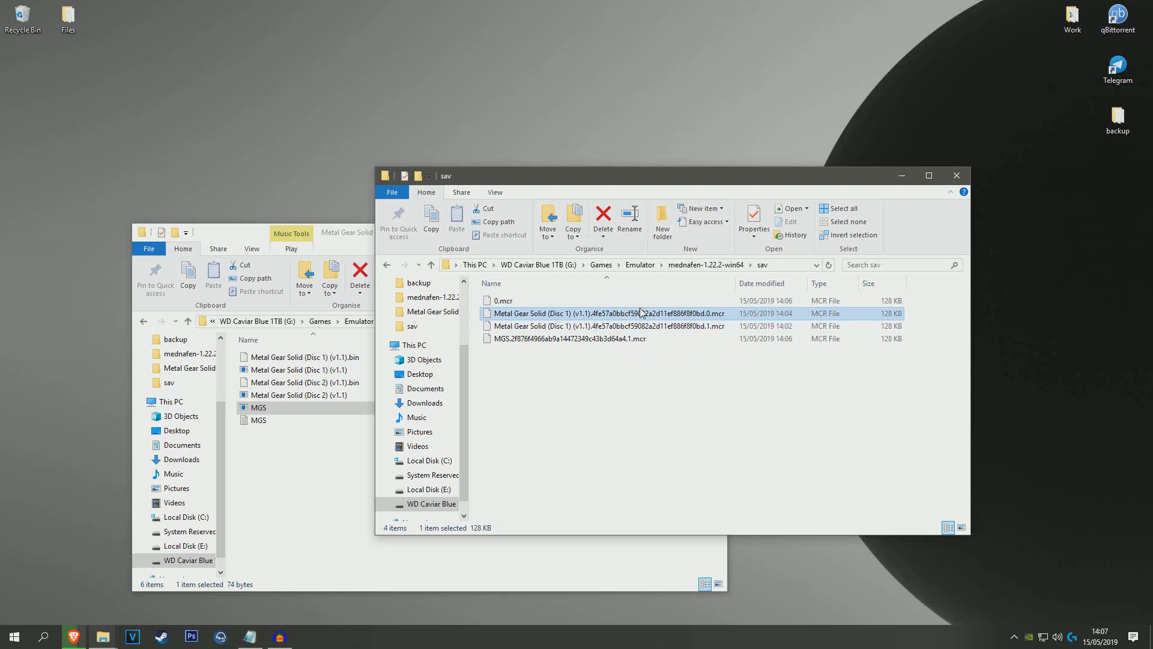
pyautogui.rightClick(523, 316)
pyautogui.click(579, 548)
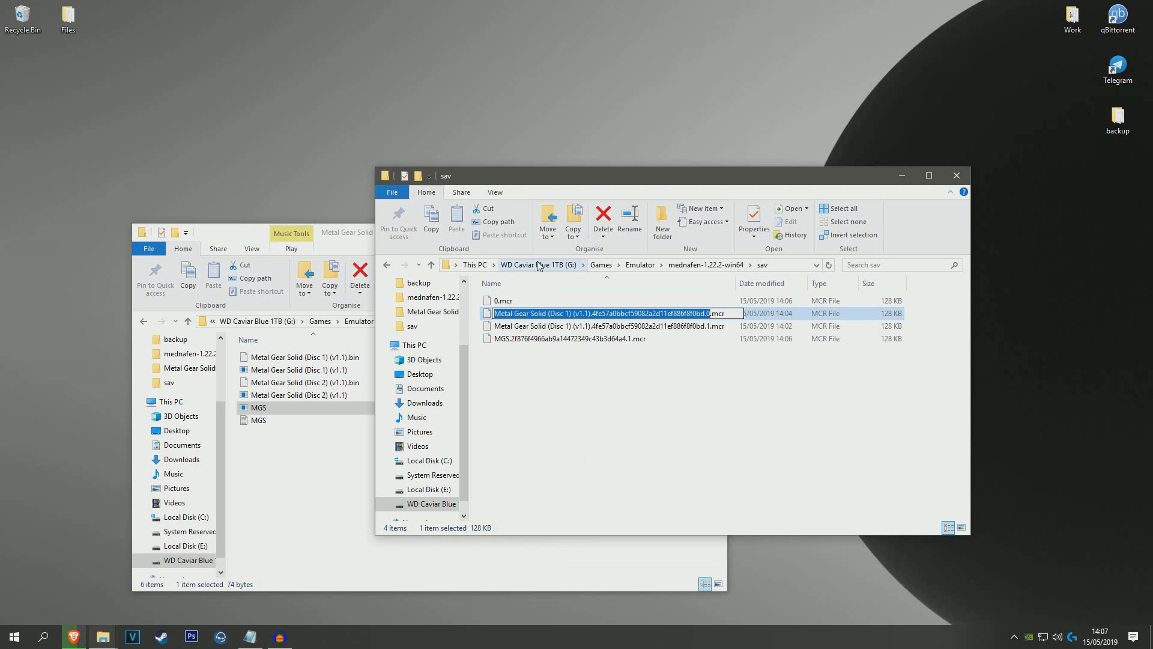
pyautogui.hotkey('ctrl', 'v')
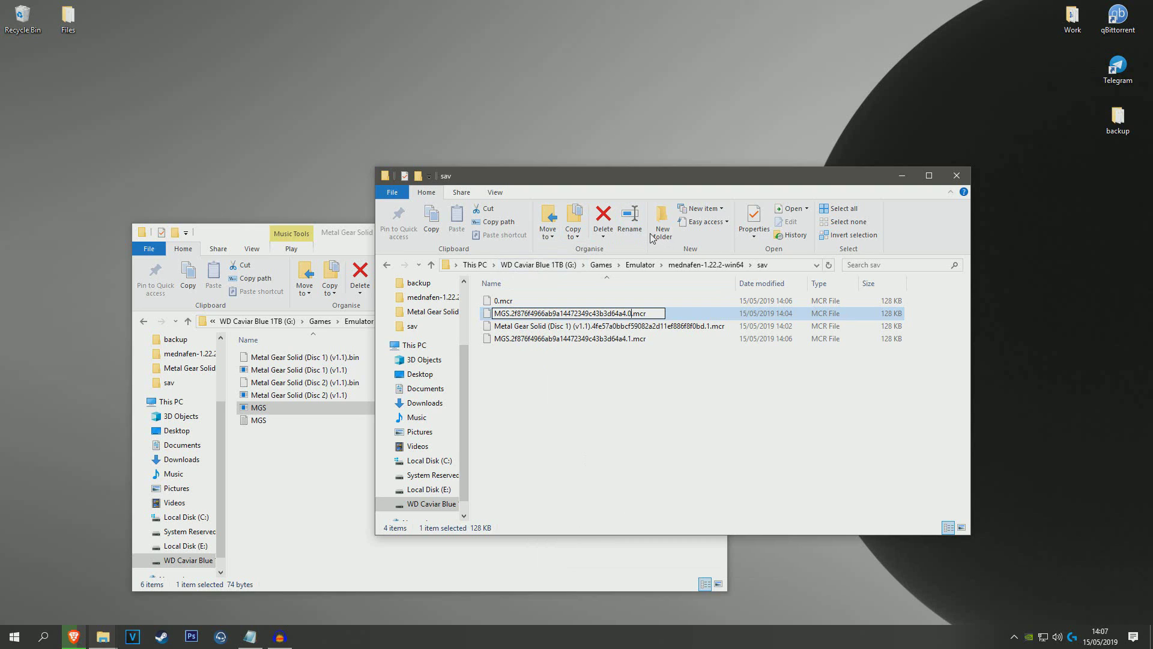
pyautogui.press('Return')
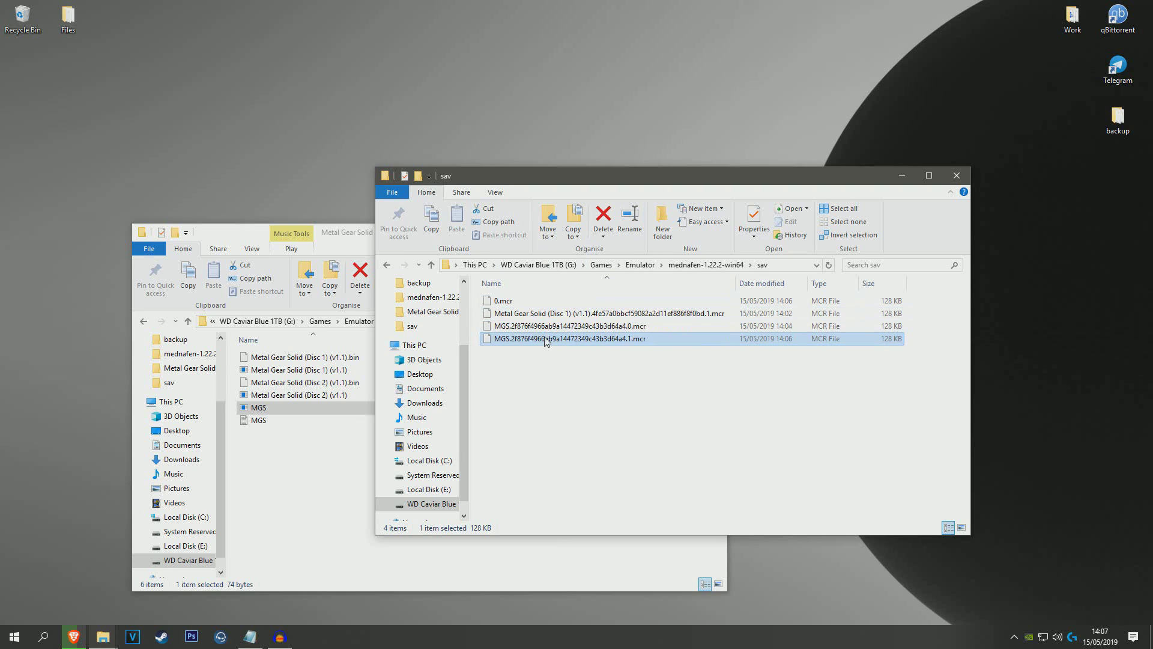
# Step: Rename the other MGS card to 1.mcr and the Disc 1 .1 card to the MGS name ending .1
pyautogui.rightClick(544, 338)
pyautogui.click(577, 570)
pyautogui.hotkey('ctrl', 'c')
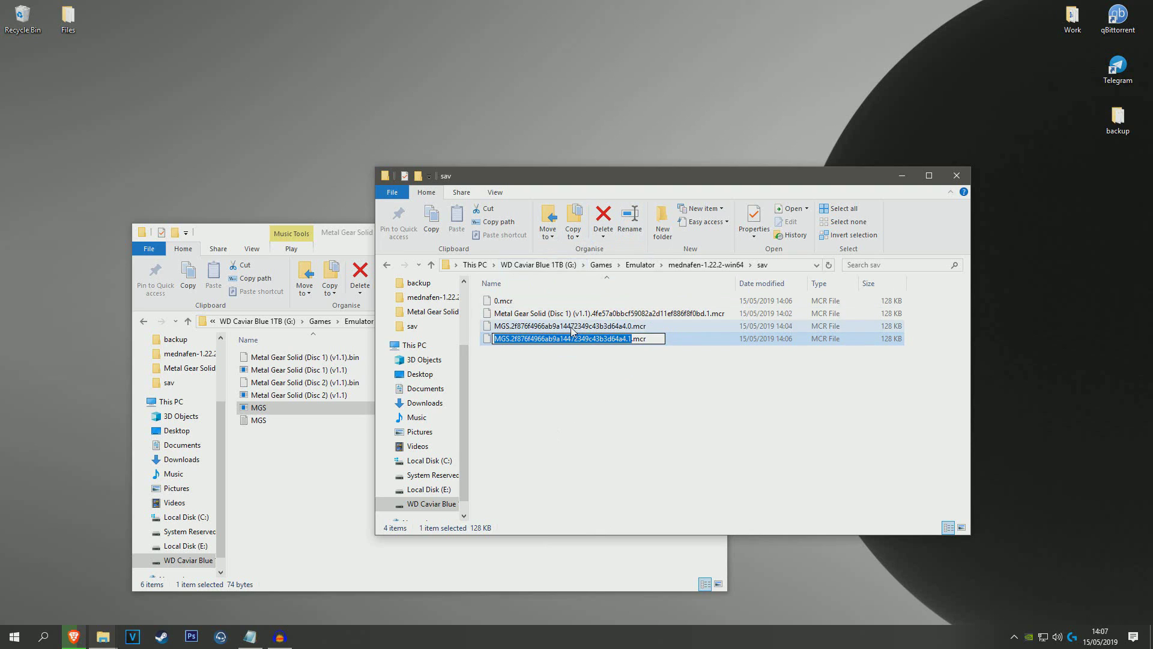
pyautogui.write('1')
pyautogui.press('Return')
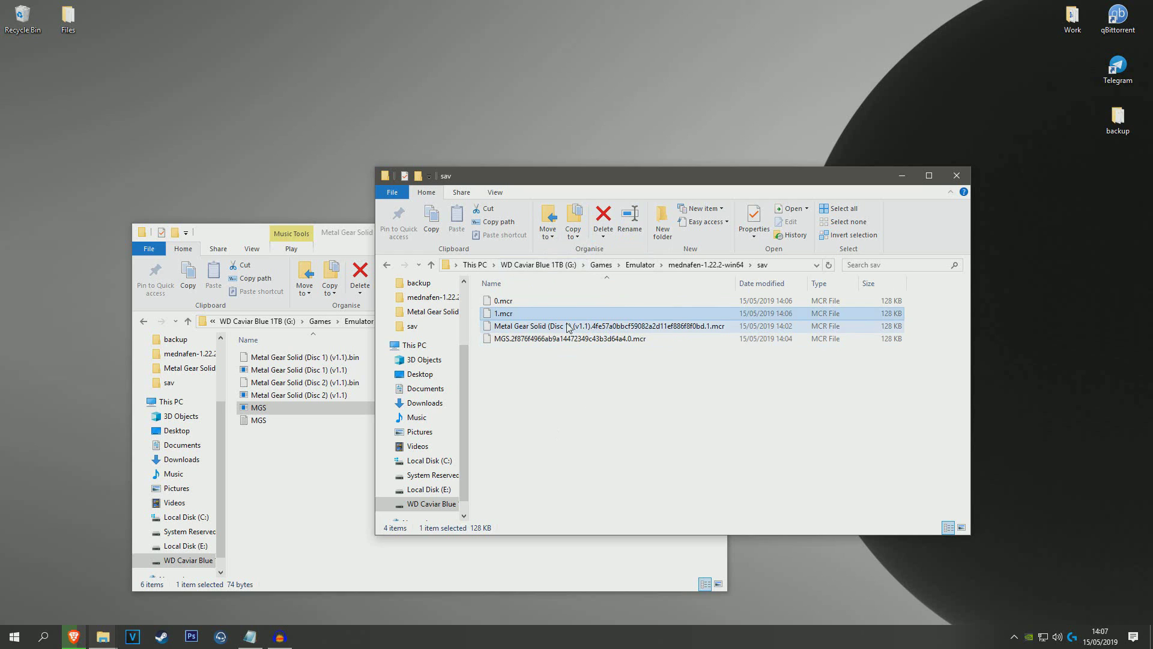
pyautogui.rightClick(525, 337)
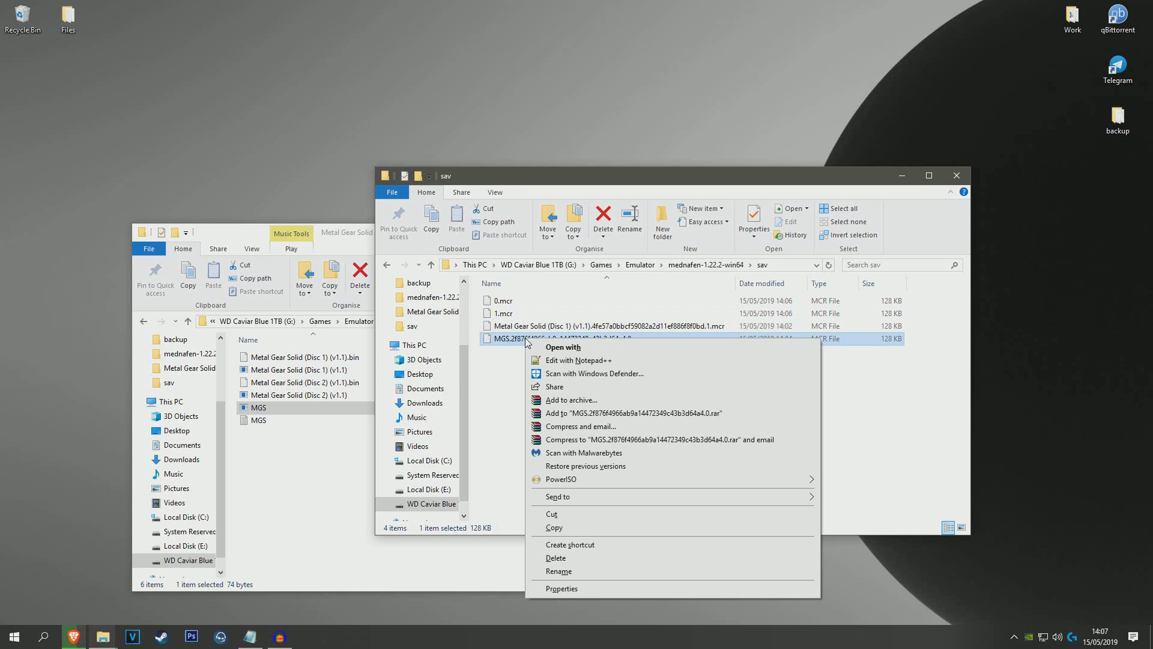
pyautogui.rightClick(534, 326)
pyautogui.click(592, 560)
pyautogui.hotkey('ctrl', 'v')
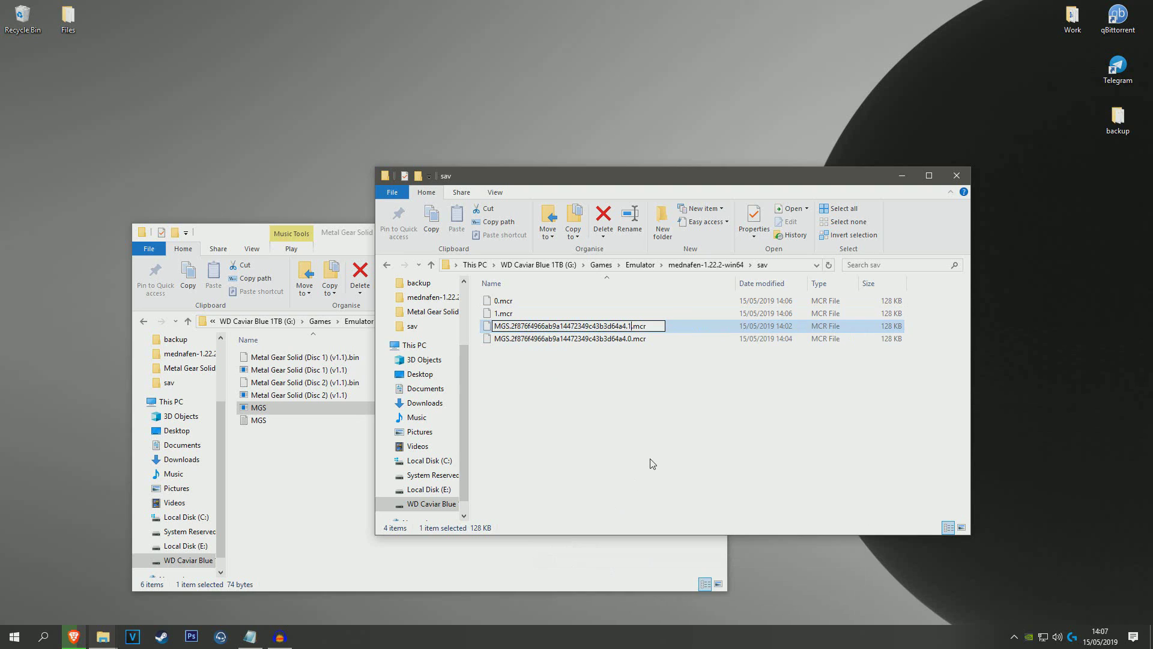
pyautogui.click(652, 463)
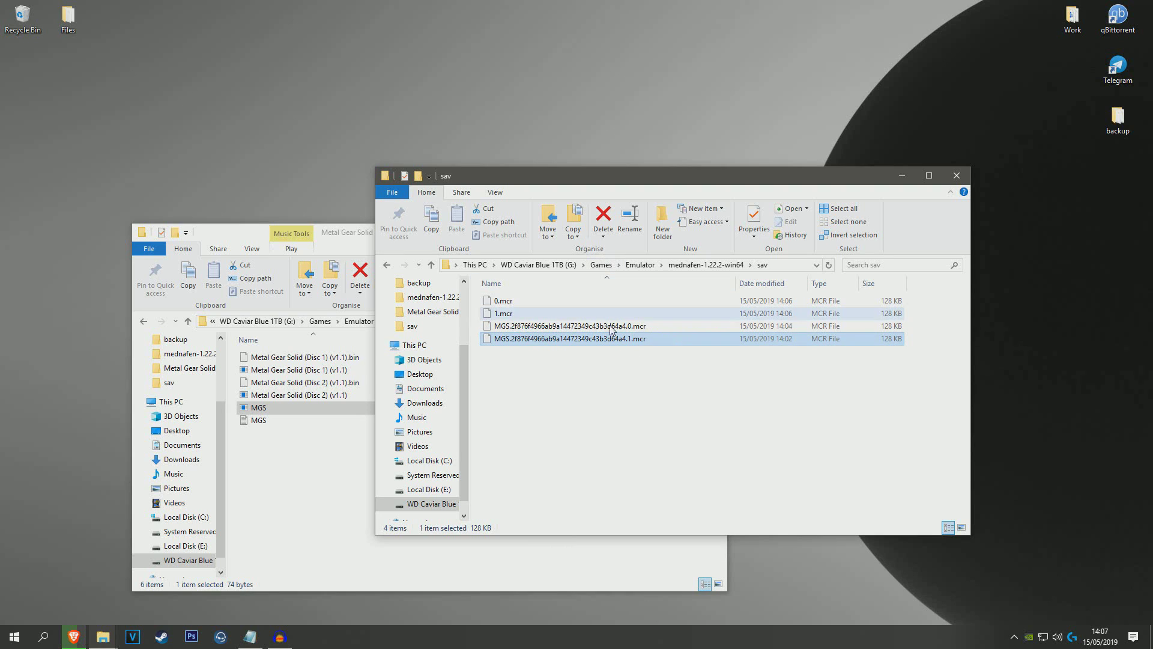
# Step: Check the 0.mcr and 1.mcr files, then close the sav folder window
pyautogui.click(541, 301)
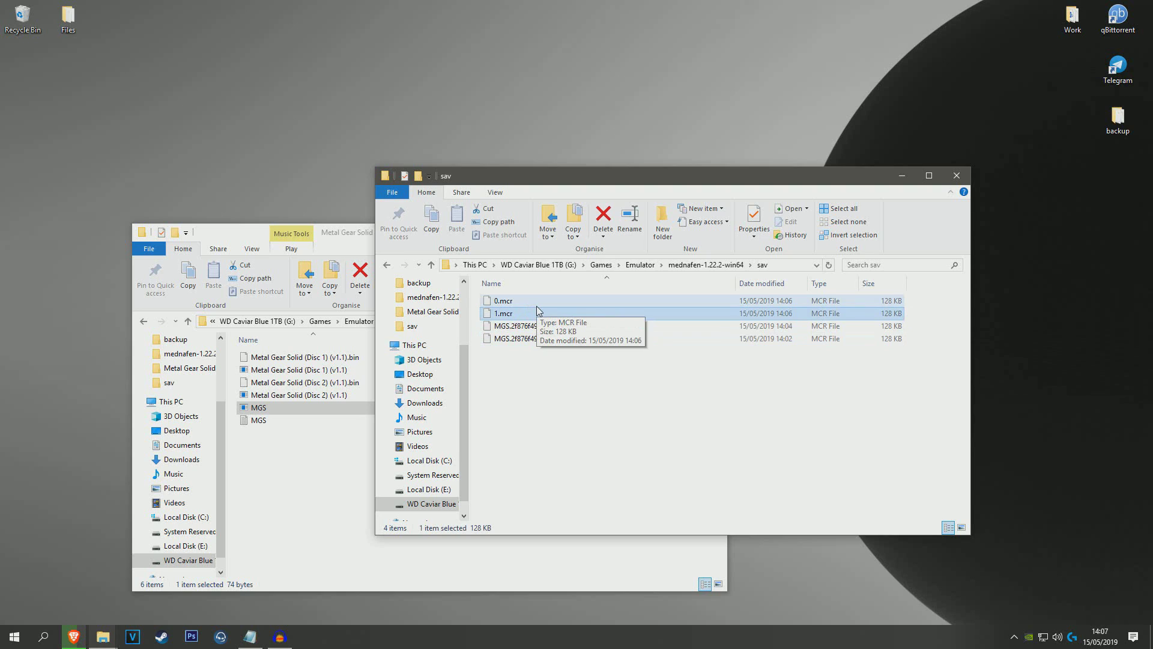
pyautogui.click(539, 312)
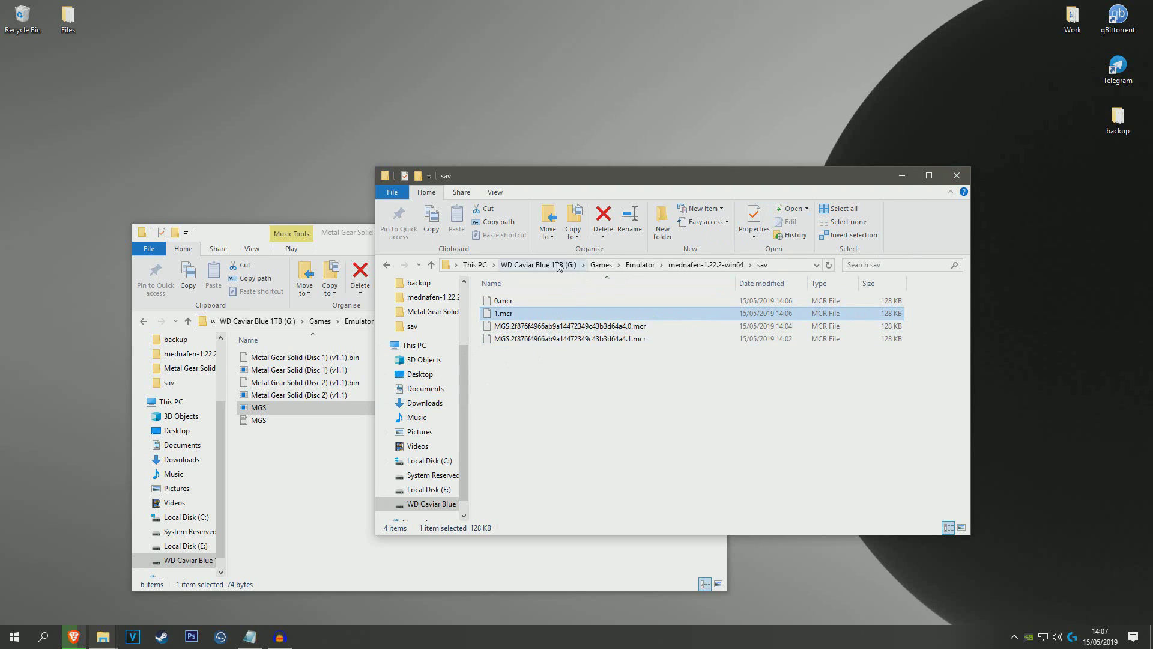
pyautogui.click(949, 182)
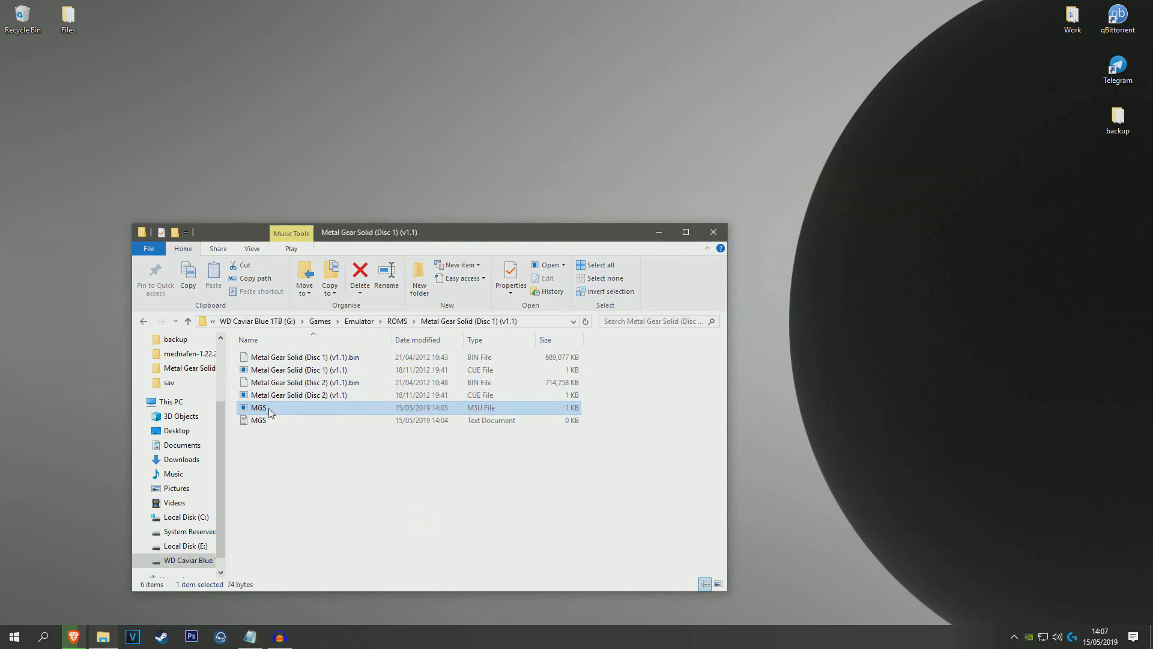
# Step: Launch MGS.m3u in Mednafen and approve the User Account Control prompt
pyautogui.doubleClick(268, 408)
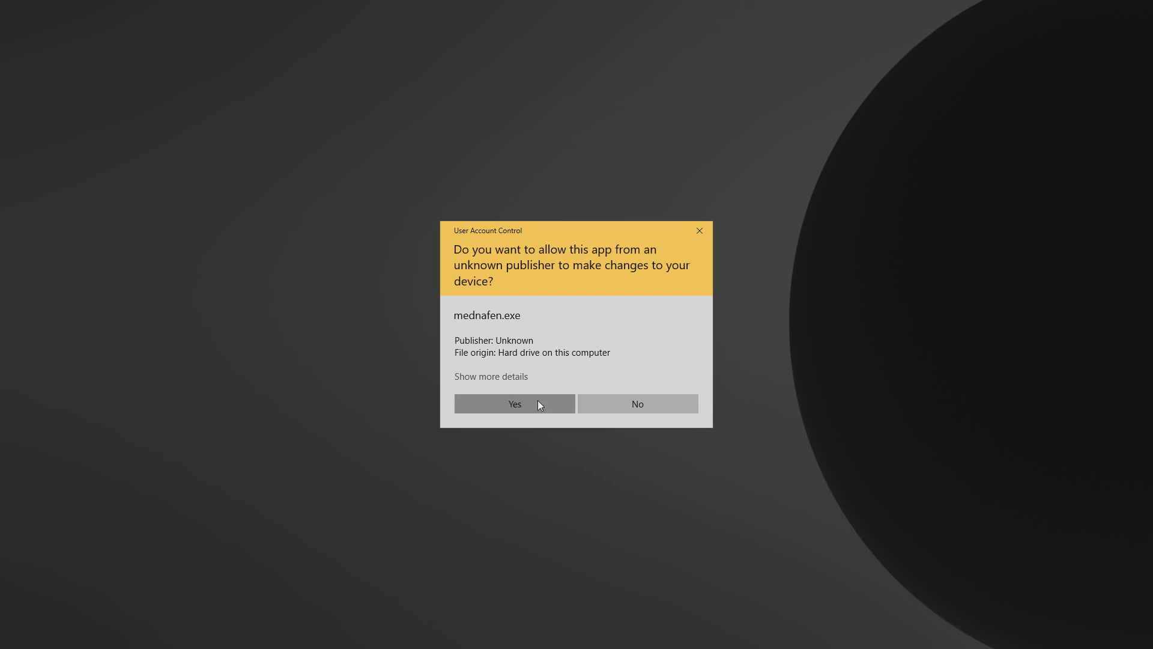
pyautogui.click(539, 404)
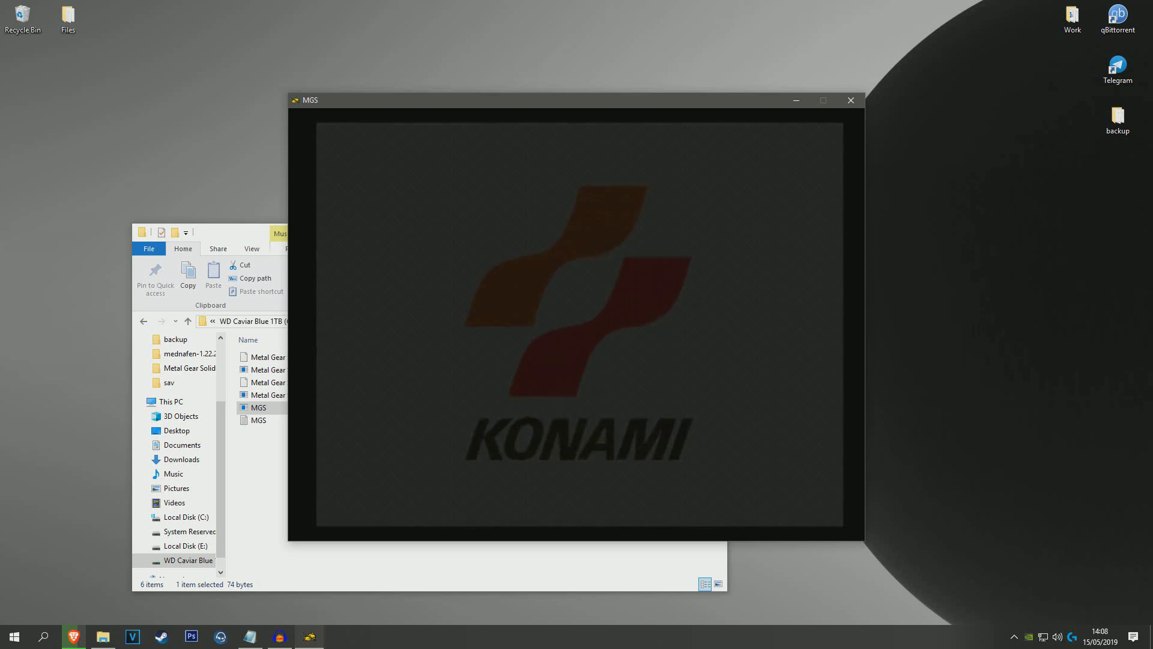
# Step: Load the Snowfield save from Memory Card 1 and answer NO to the mission log
pyautogui.press('Return')
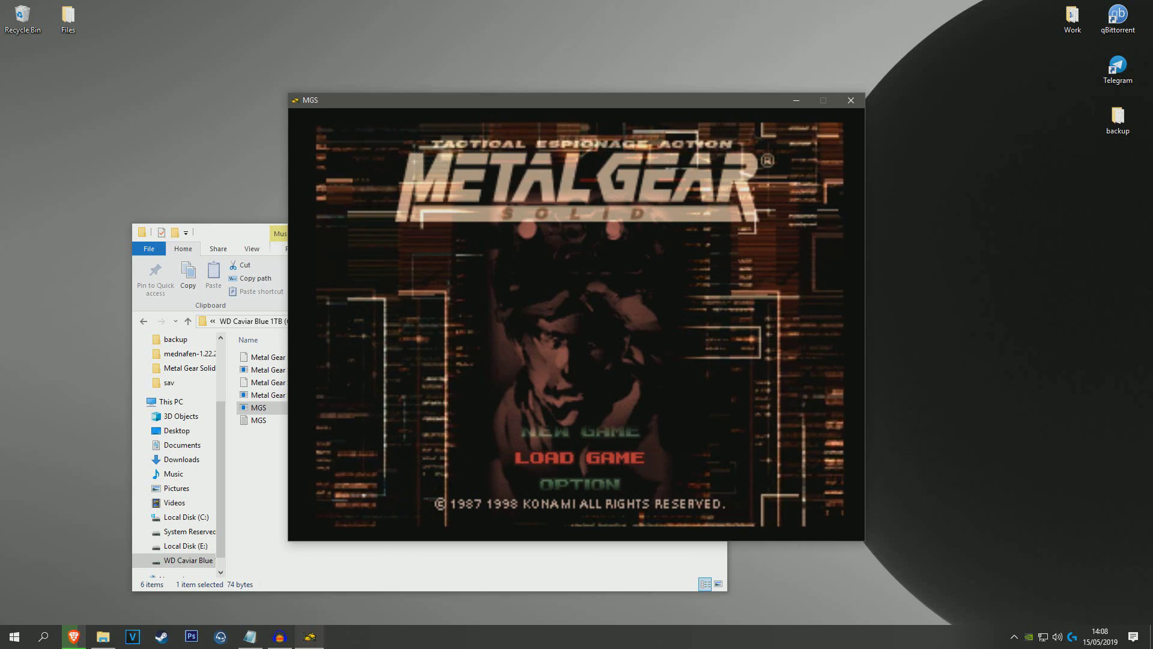
pyautogui.press('Return')
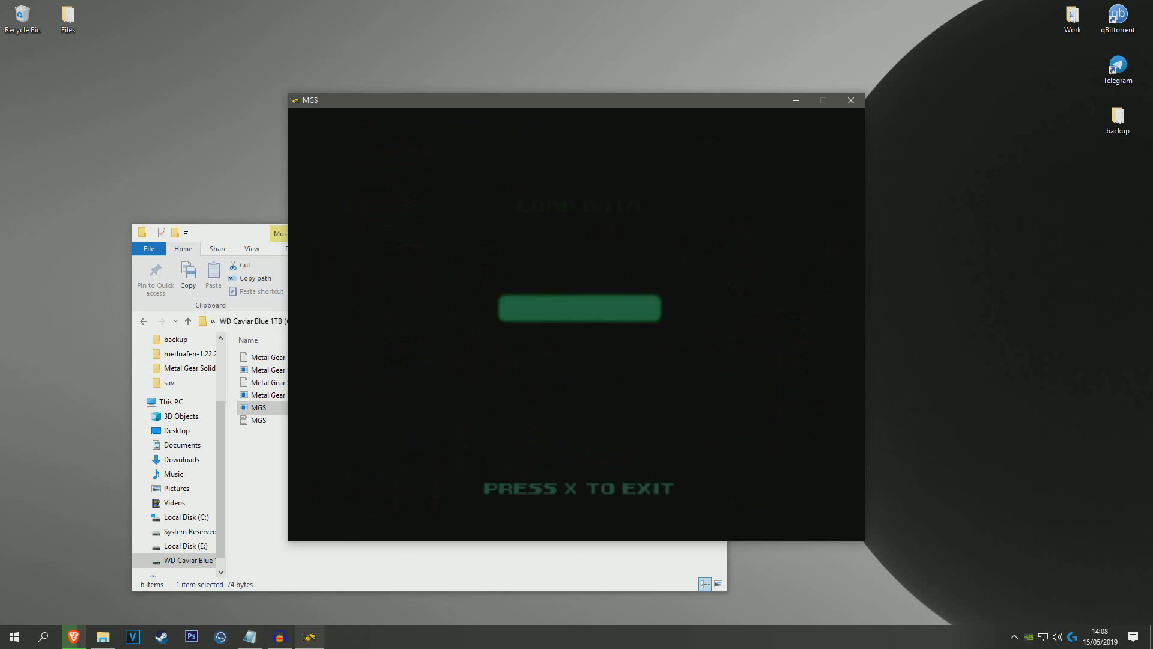
pyautogui.press('Return')
pyautogui.press('Down')
pyautogui.press('Down')
pyautogui.press('Down')
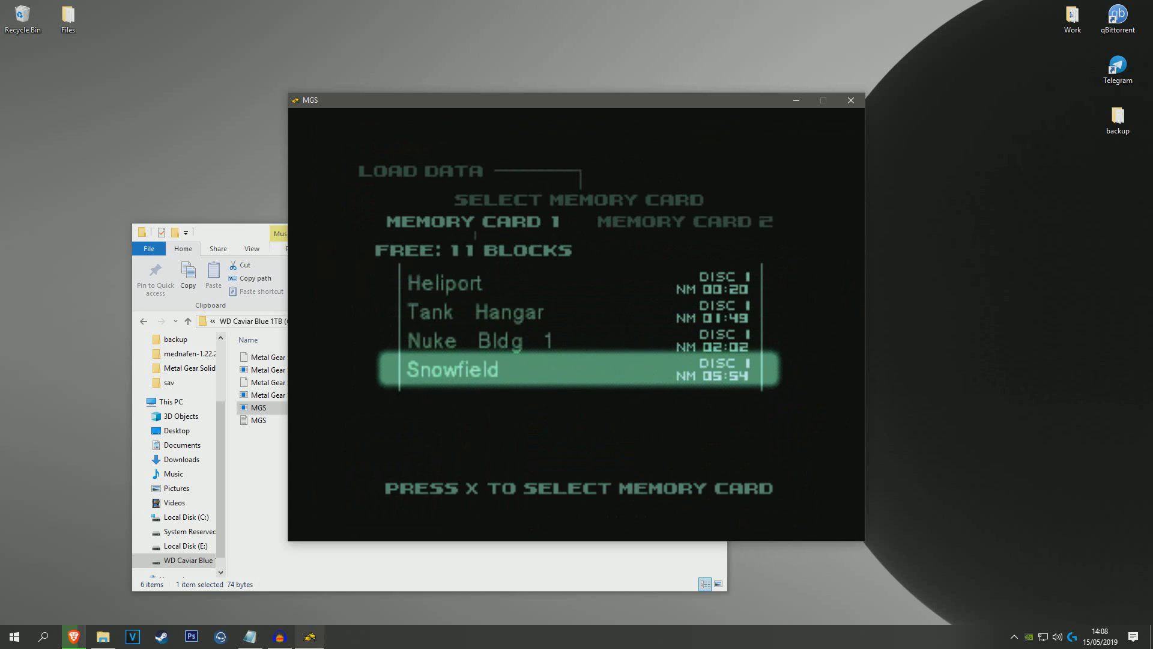
pyautogui.press('Up')
pyautogui.press('Down')
pyautogui.press('Return')
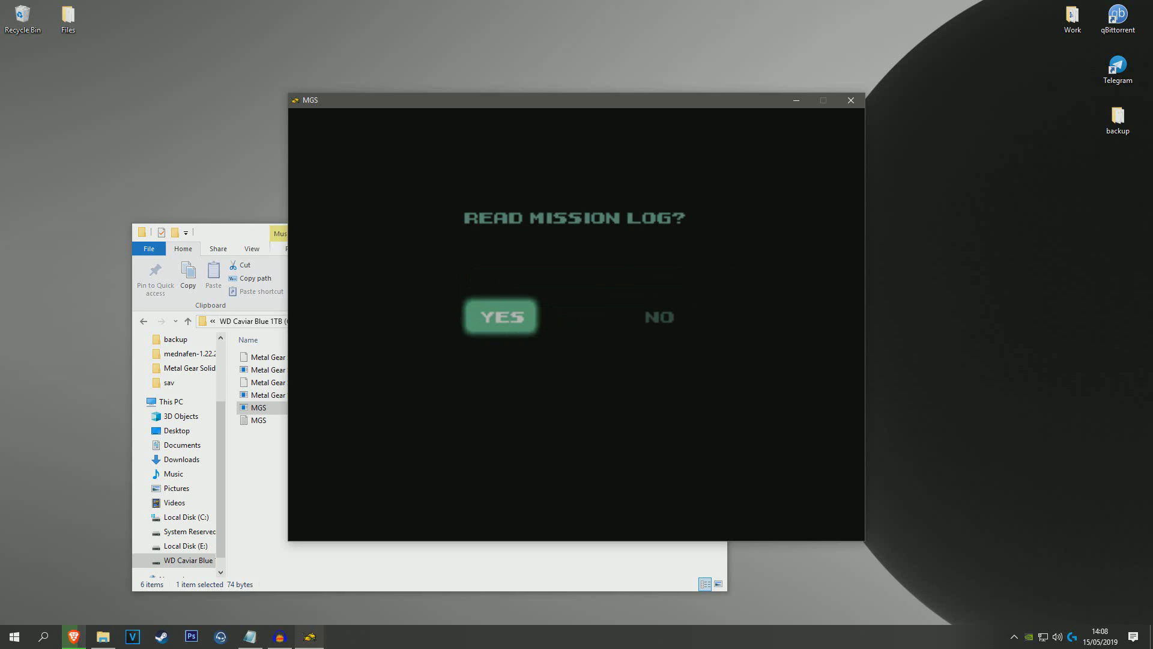
pyautogui.press('Right')
pyautogui.press('Return')
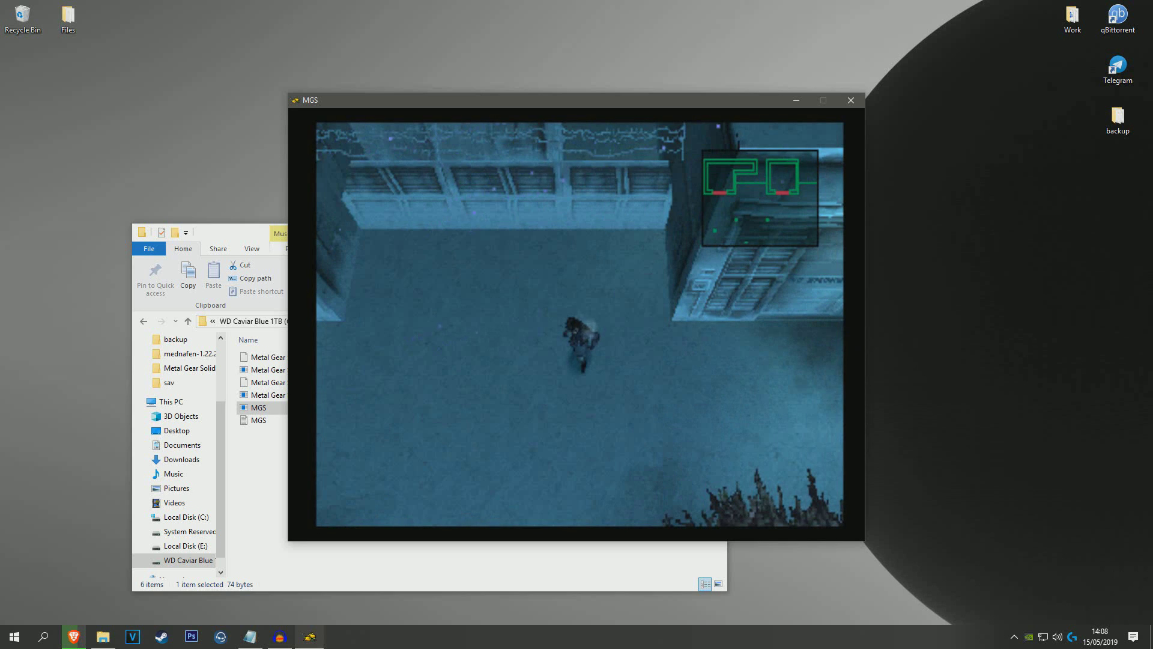
# Step: Crawl Snake across the courtyard, throw a CHAFF.G grenade, and advance to the end of Disc 1
pyautogui.press('Left')
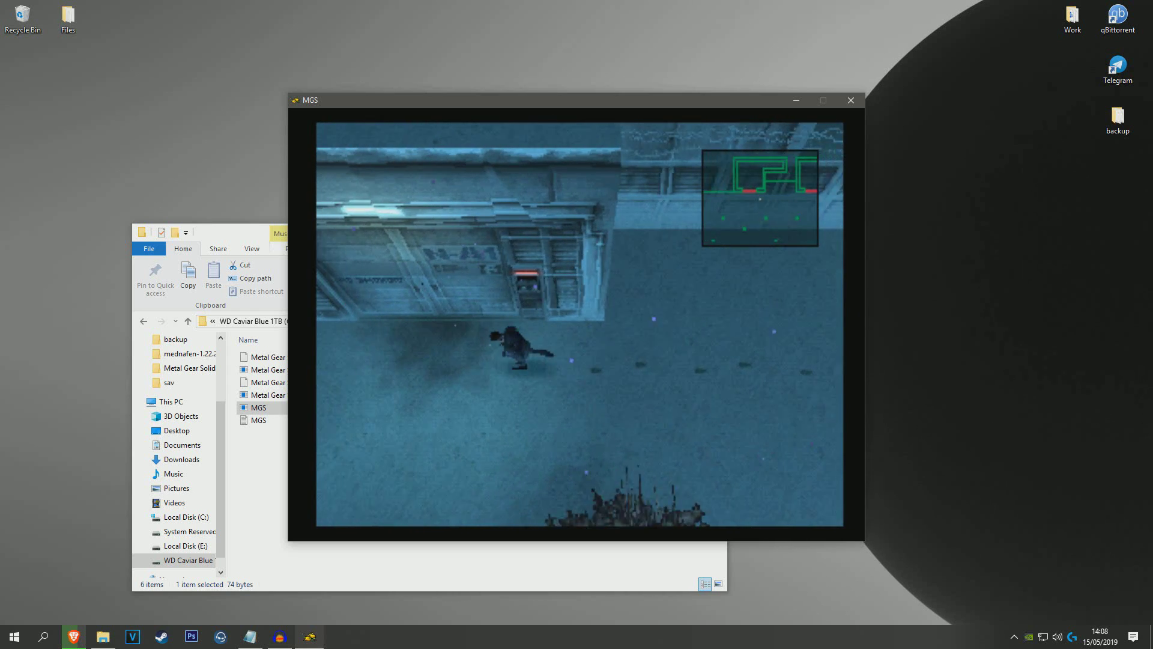
pyautogui.press('KP_1')
pyautogui.press('Up')
pyautogui.press('KP_3')
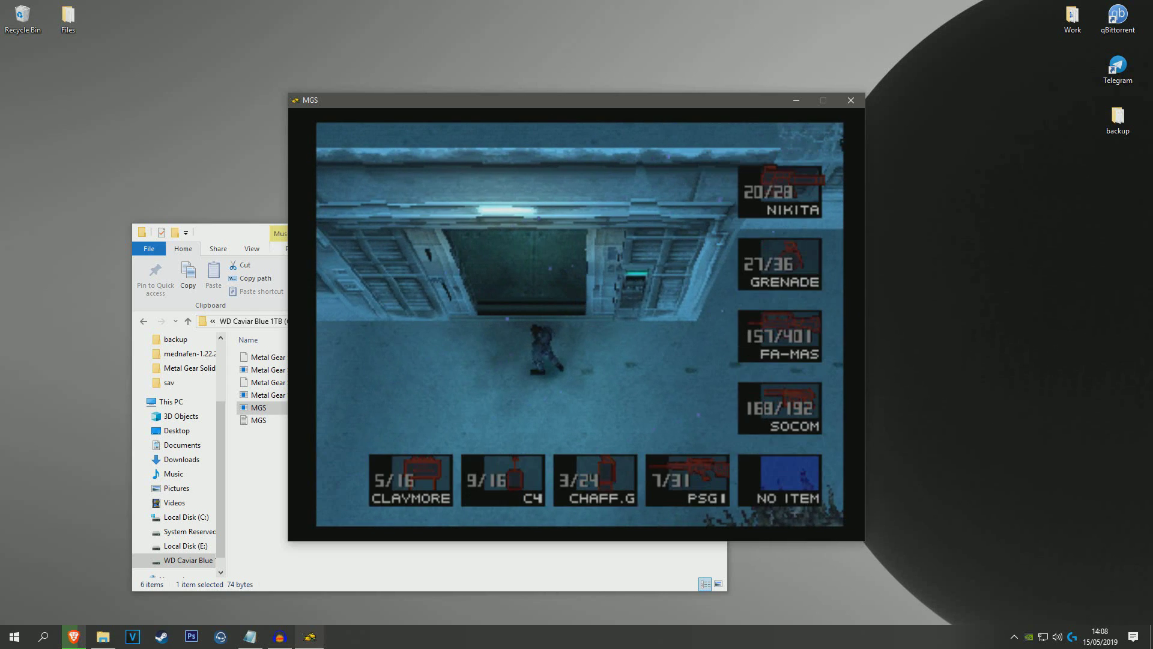
pyautogui.press('Right')
pyautogui.press('Right')
pyautogui.press('Right')
pyautogui.press('Right')
pyautogui.press('Right')
pyautogui.press('Right')
pyautogui.press('Right')
pyautogui.press('Right')
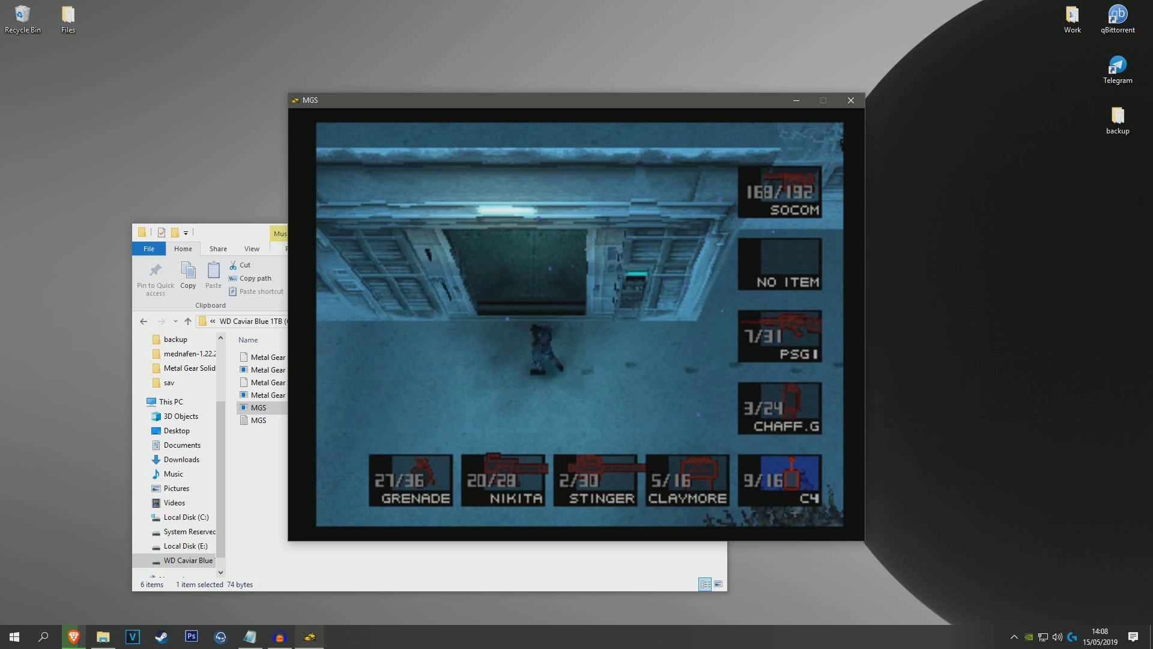
pyautogui.press('Up')
pyautogui.press('KP_4')
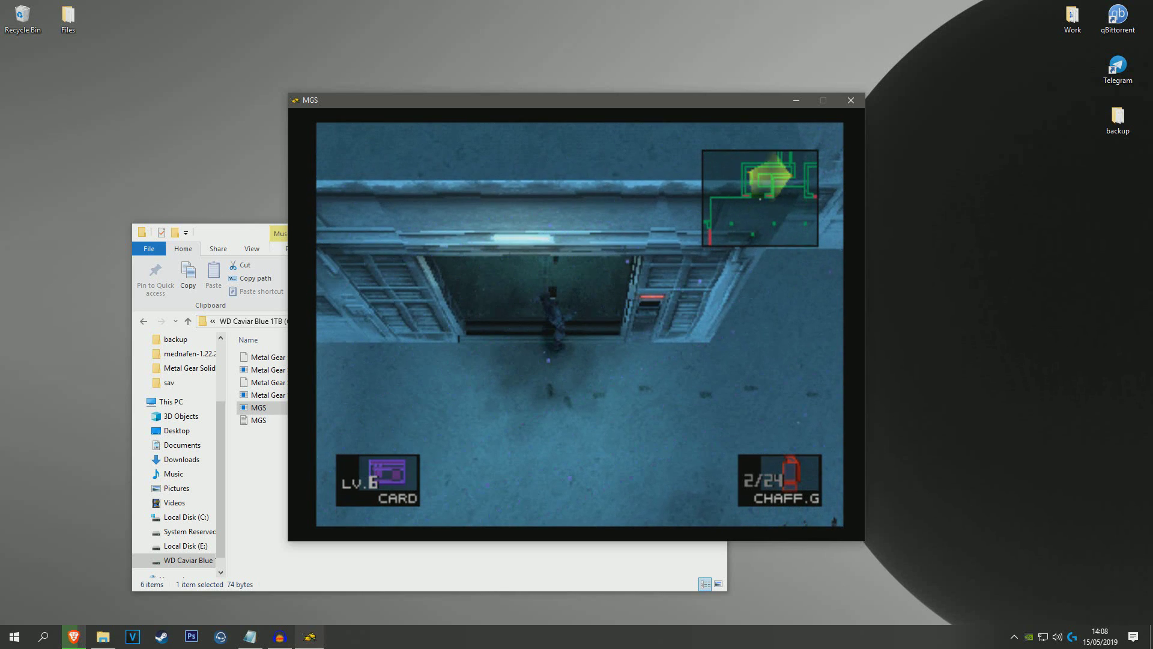
pyautogui.press('Up')
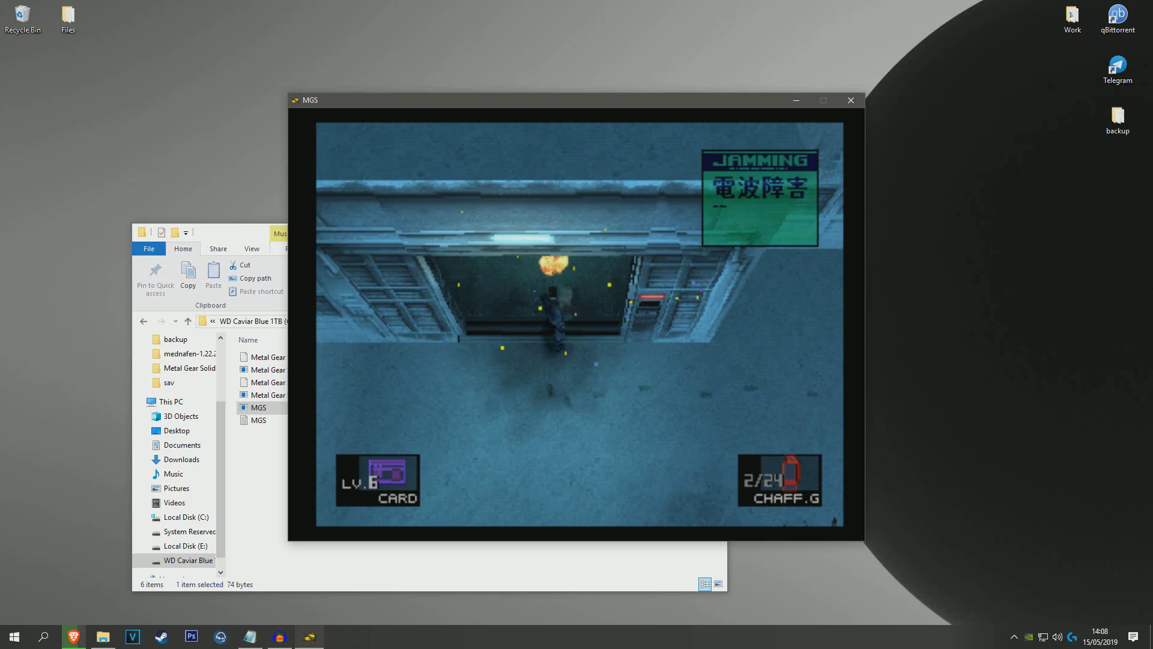
pyautogui.press('Up')
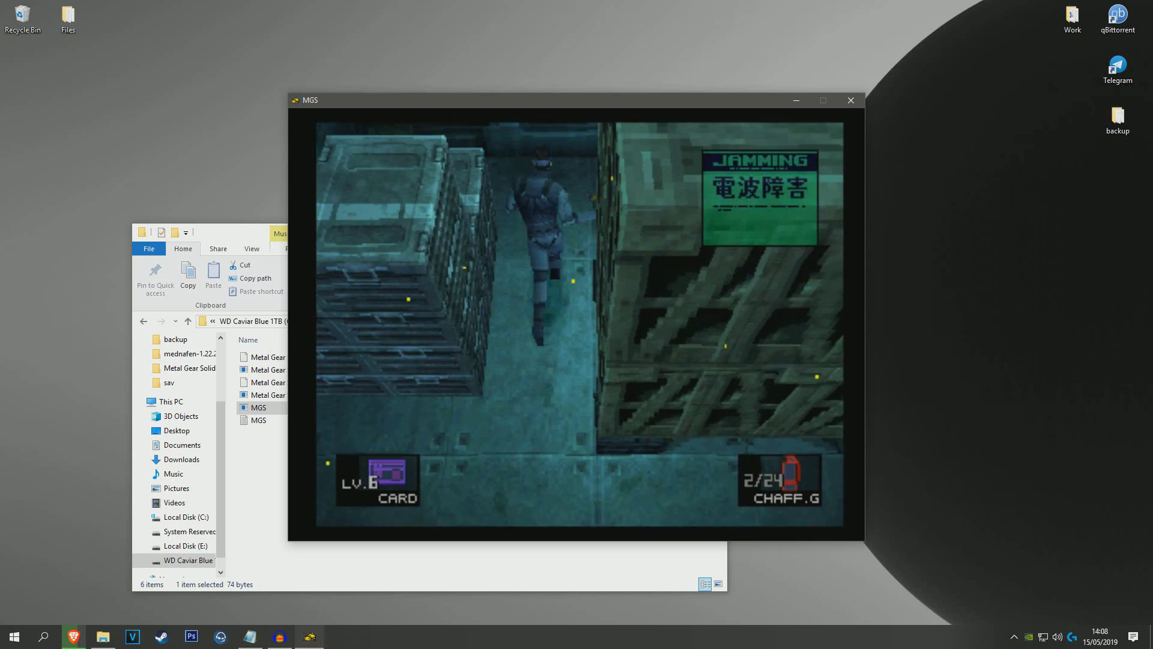
pyautogui.press('Up')
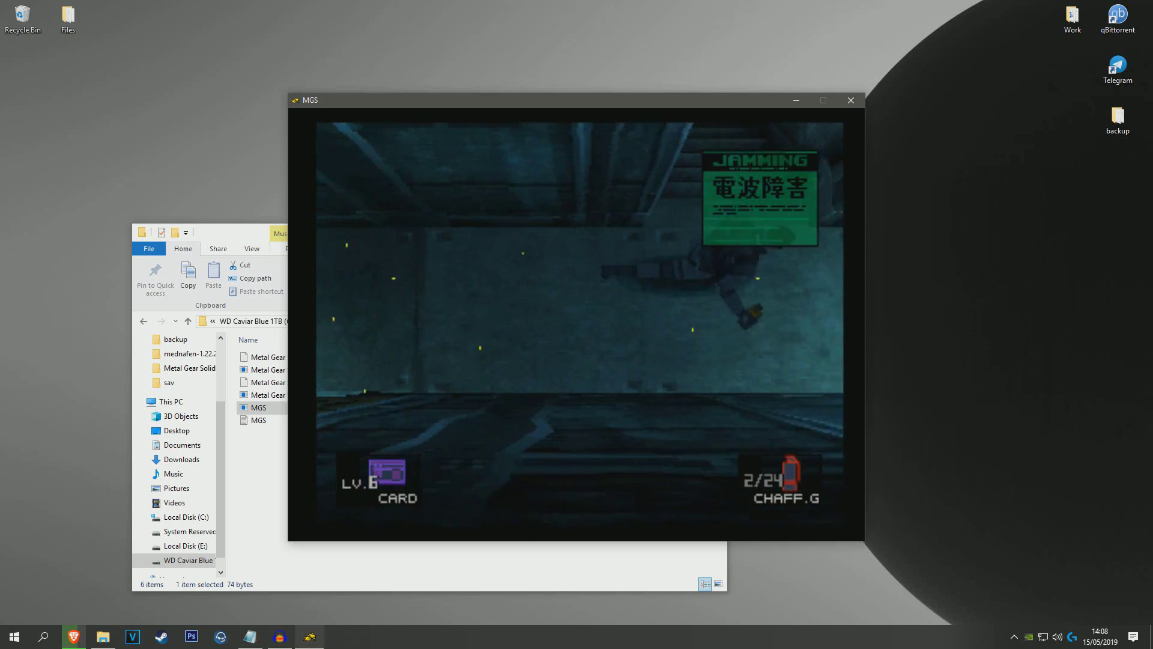
pyautogui.press('Up')
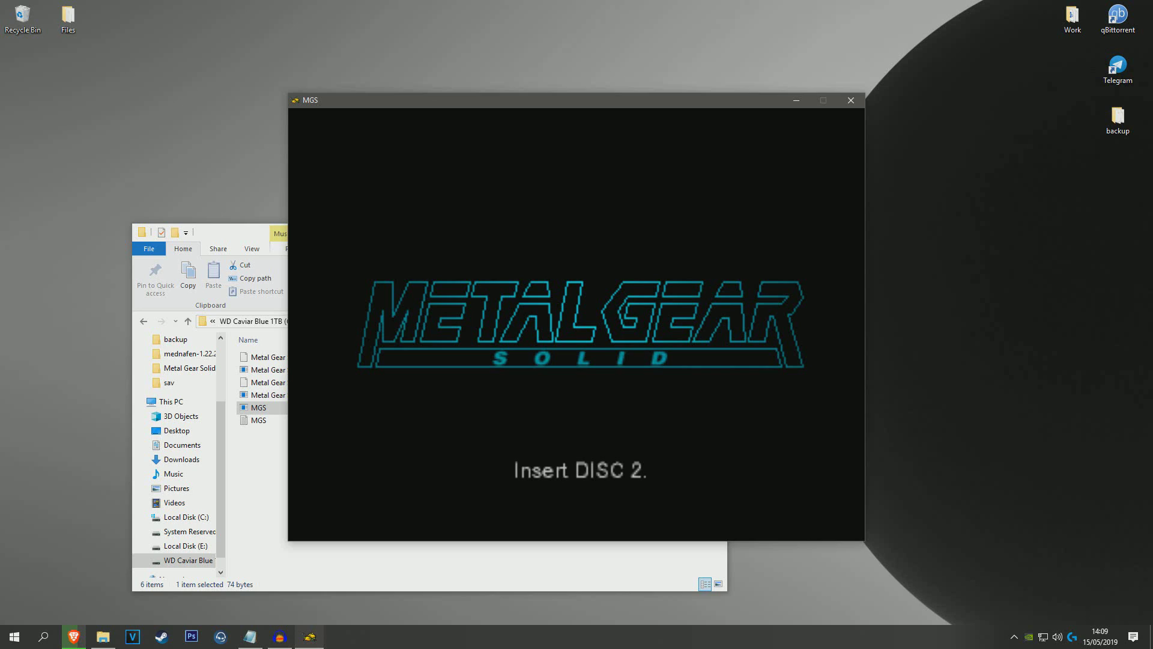
# Step: Swap the virtual drive to Disc 2 of 2 and resume Metal Gear Solid
pyautogui.press('F8')
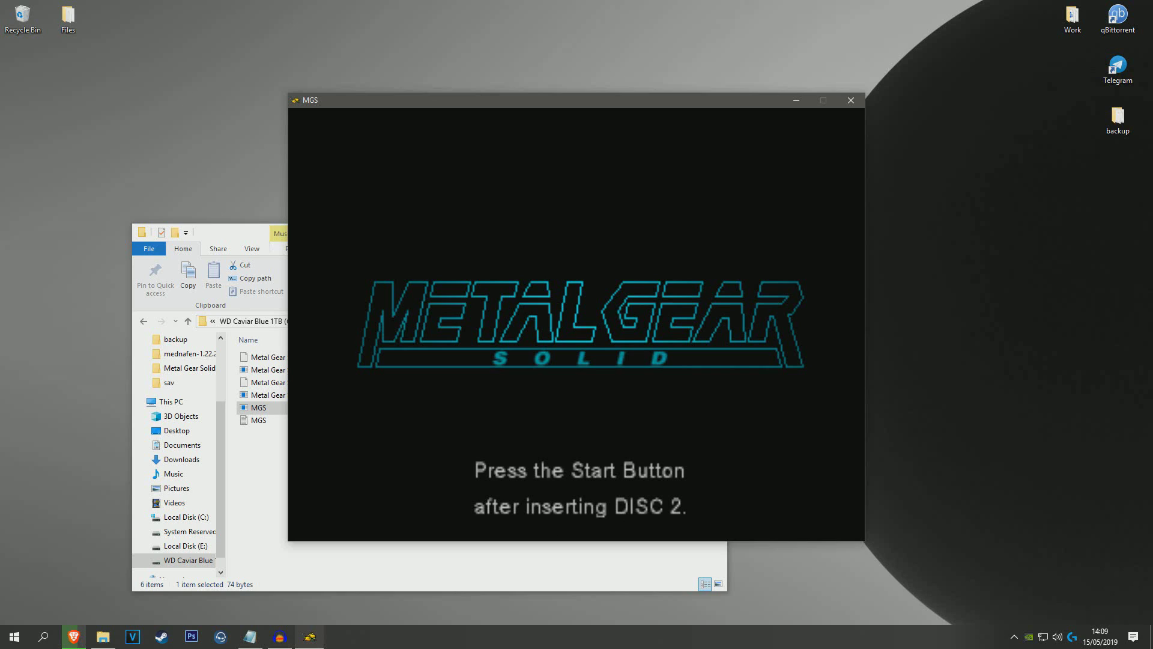
pyautogui.press('F6')
pyautogui.press('F8')
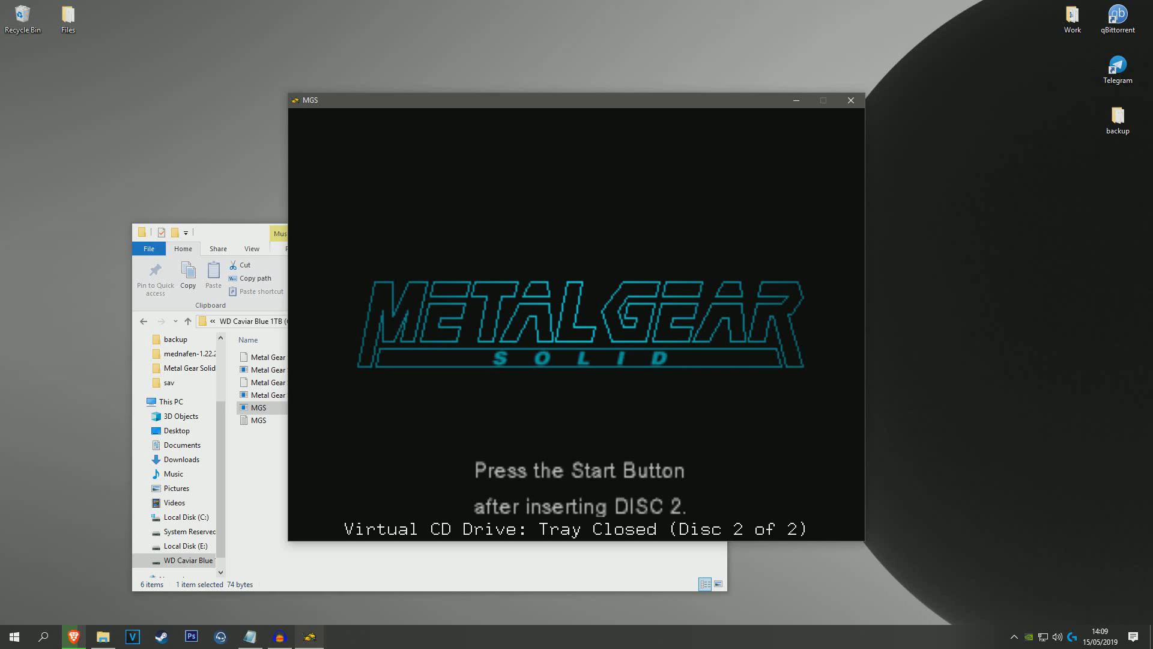
pyautogui.press('Return')
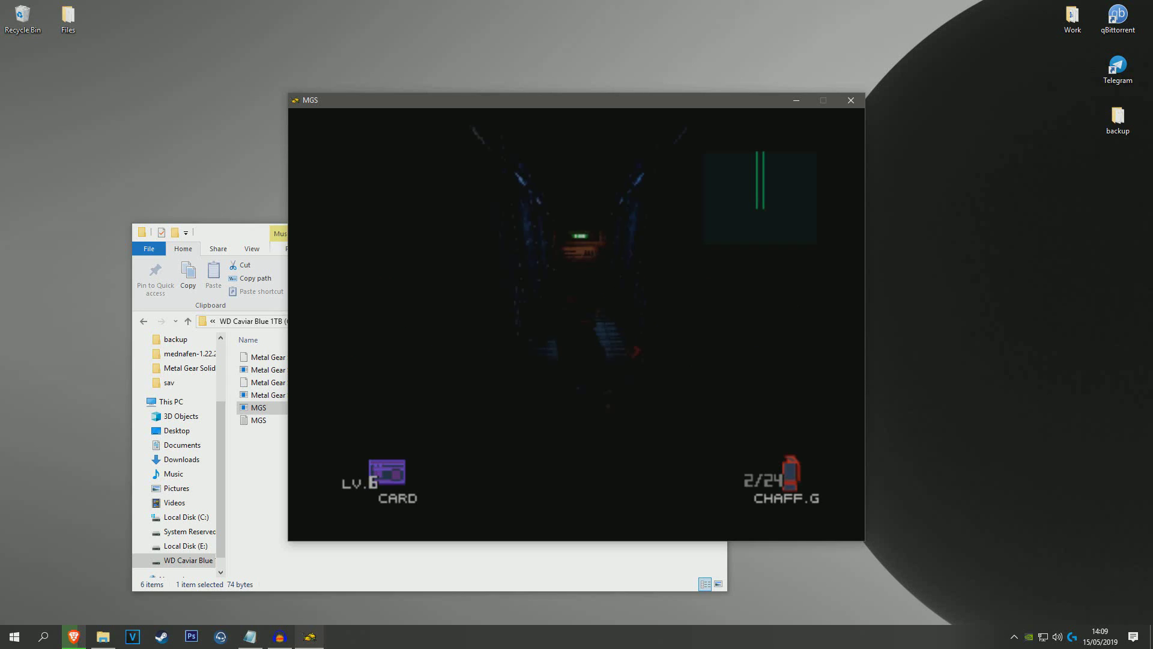
# Step: Move Snake up the stairwell toward the EXIT sign at the top
pyautogui.press('Up')
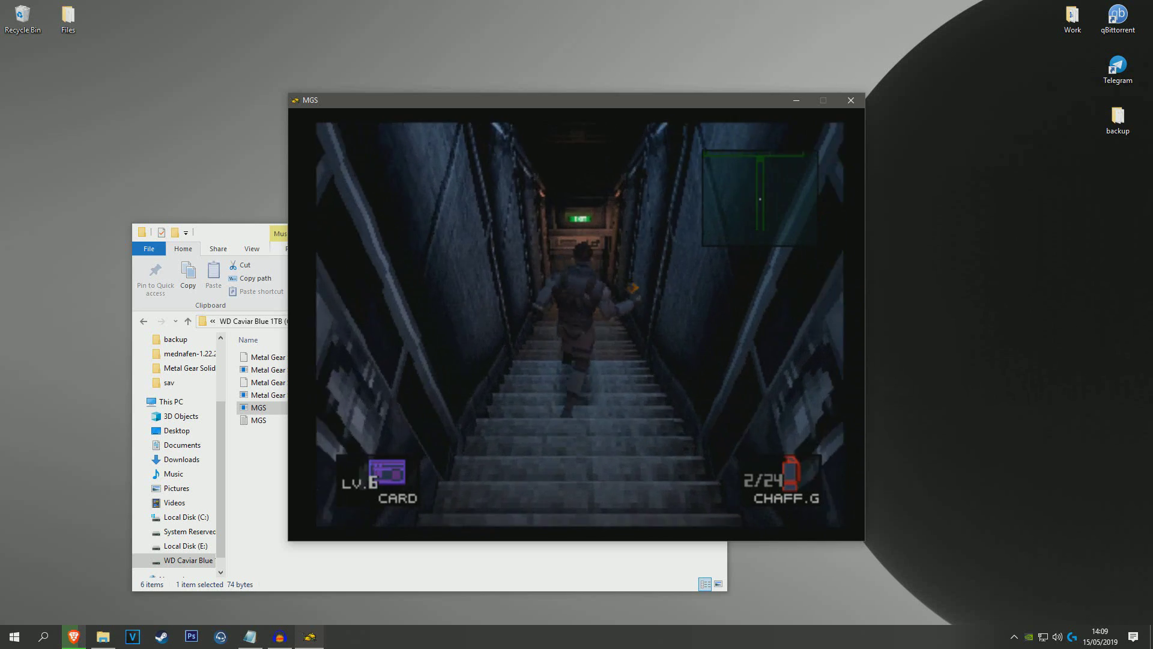
pyautogui.press('Up')
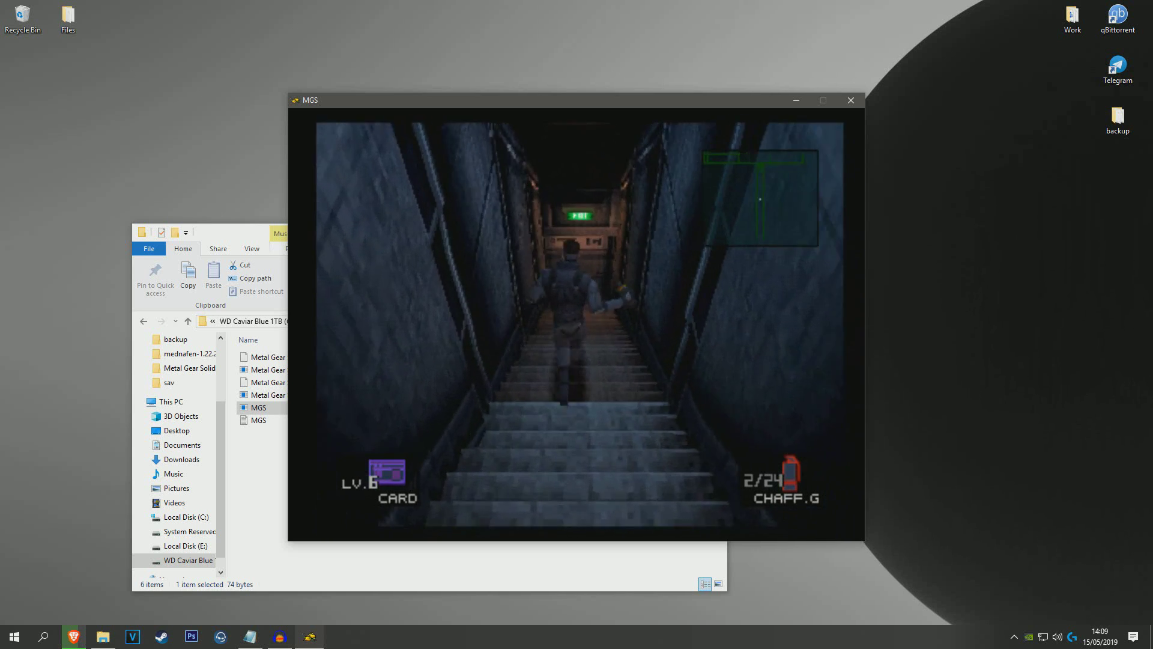
pyautogui.press('Up')
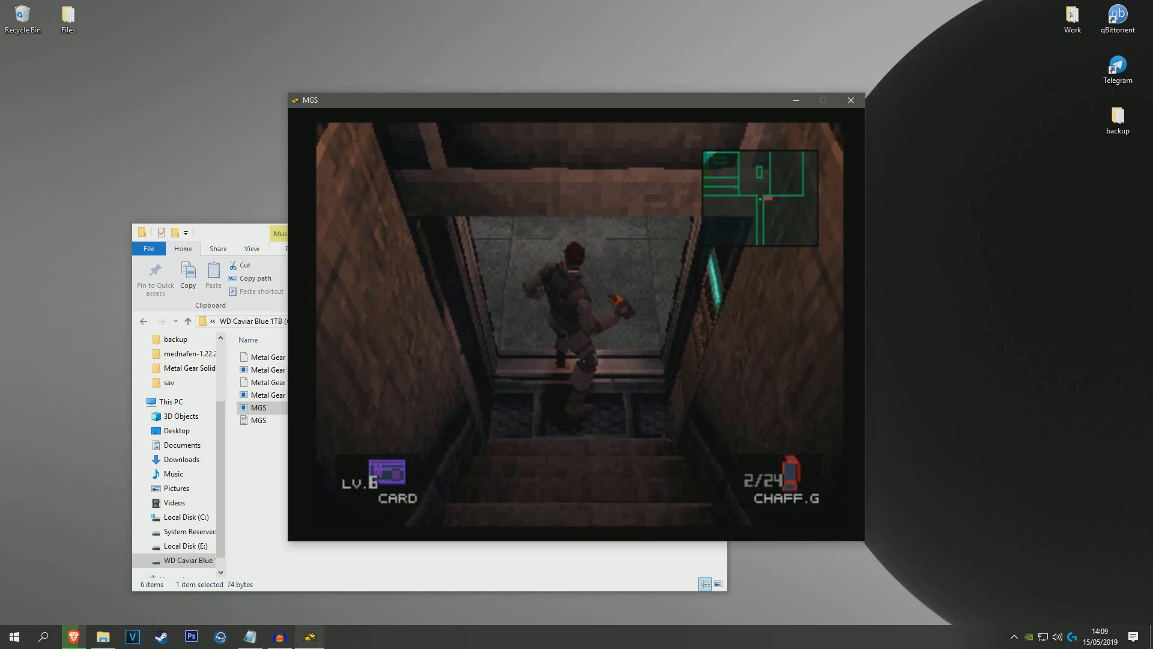